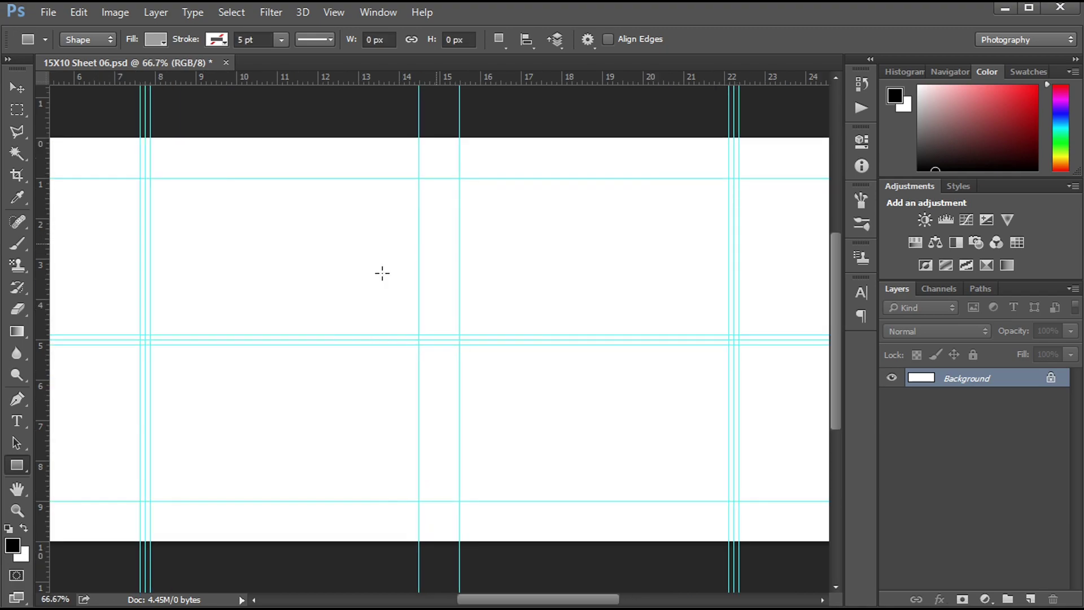
# Step: Place a vertical guide at the sheet's centre, at 15 in
pyautogui.moveTo(40, 192); pyautogui.dragTo(439, 178)
pyautogui.moveTo(457, 111); pyautogui.dragTo(451, 115)
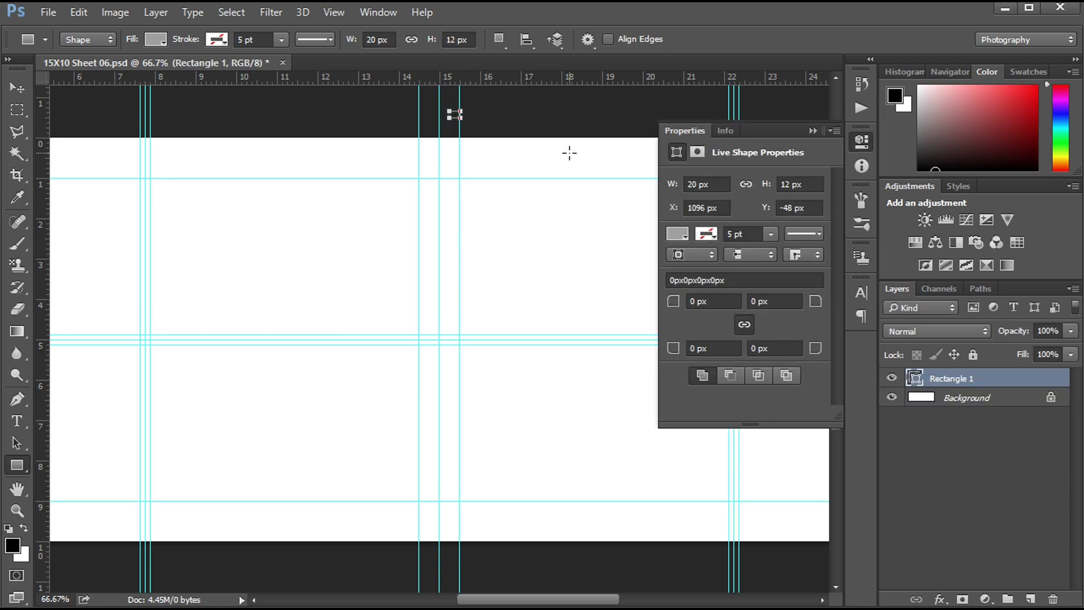
pyautogui.press('Return')
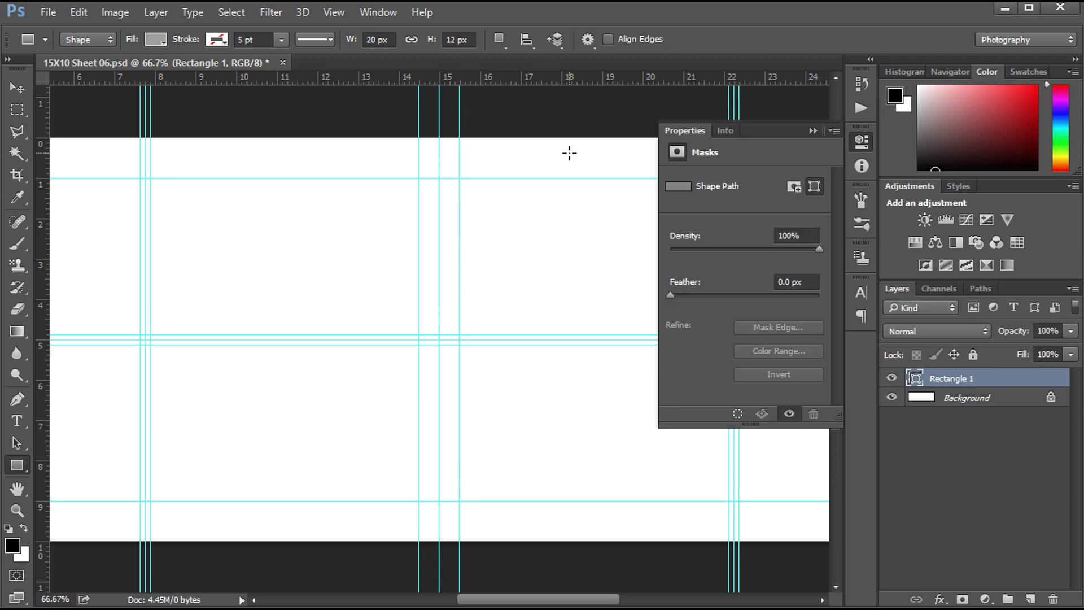
pyautogui.click(814, 129)
pyautogui.press('Delete')
# Step: Try to move the two vertical guides flanking the centre guide closer to it
pyautogui.click(19, 91)
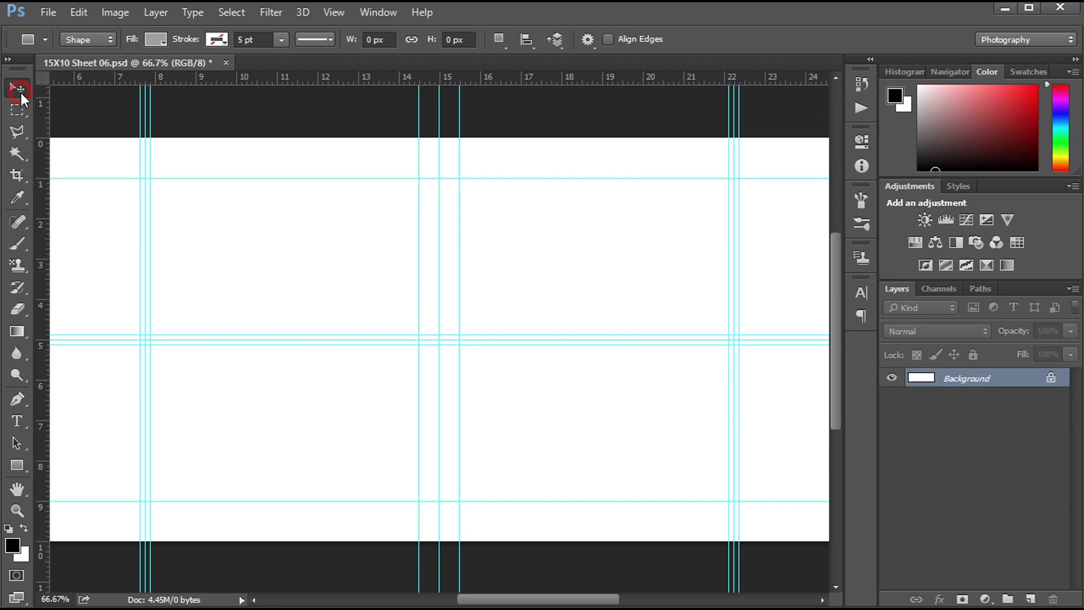
pyautogui.moveTo(459, 107); pyautogui.dragTo(435, 114)
pyautogui.moveTo(419, 113)
pyautogui.mouseDown()
pyautogui.moveTo(439, 116)
pyautogui.moveTo(433, 107)
pyautogui.mouseUp()
pyautogui.hotkey('ctrl', '+')
pyautogui.hotkey('ctrl', '+')
pyautogui.moveTo(504, 109); pyautogui.dragTo(520, 270)
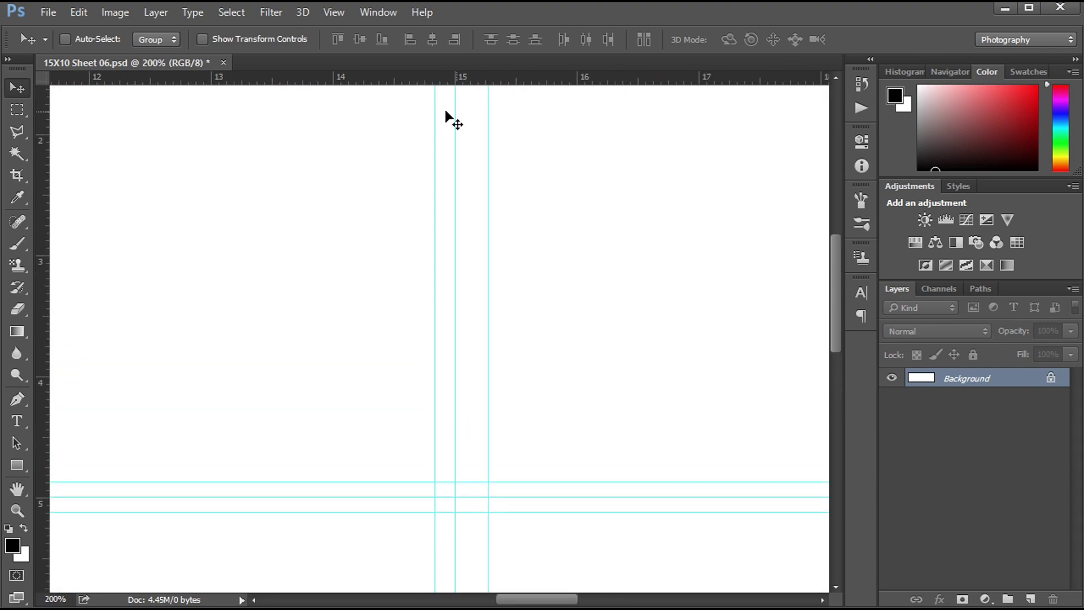
# Step: Remove the two vertical guides flanking the 15 in centre guide
pyautogui.hotkey('ctrl', '-')
pyautogui.moveTo(462, 97); pyautogui.dragTo(37, 147)
pyautogui.click(568, 242)
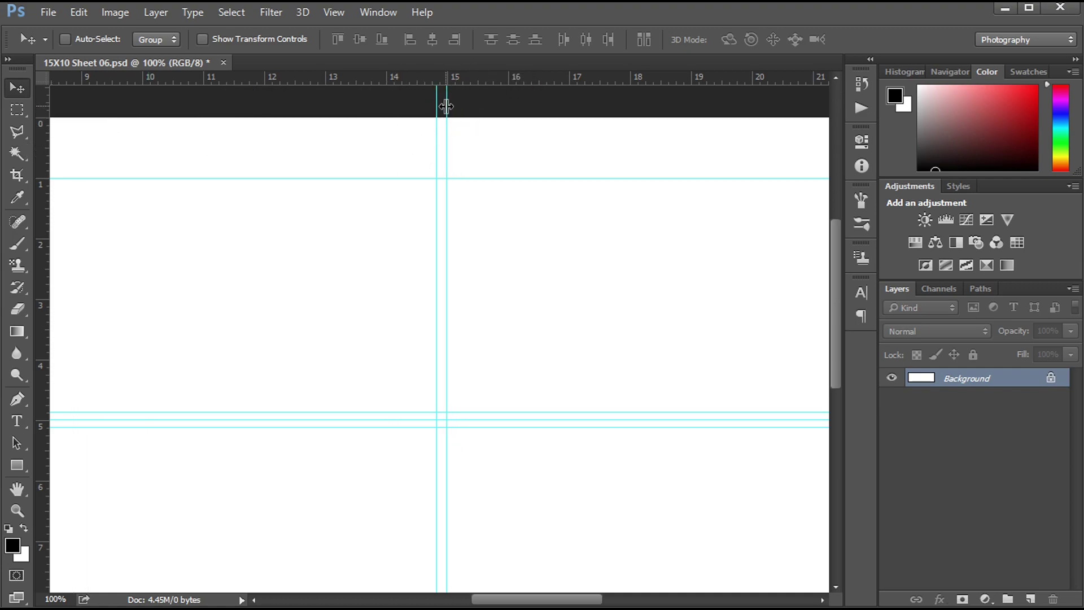
pyautogui.moveTo(436, 102); pyautogui.dragTo(40, 169)
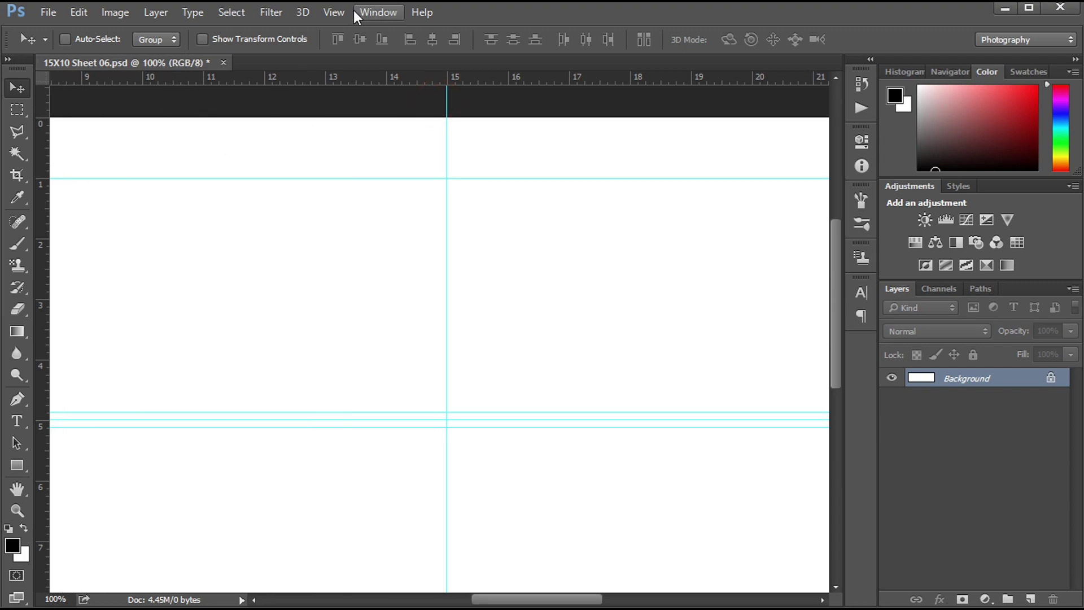
# Step: Add a new vertical guide just right of the centre guide, at about 15.1 in
pyautogui.click(334, 12)
pyautogui.click(377, 402)
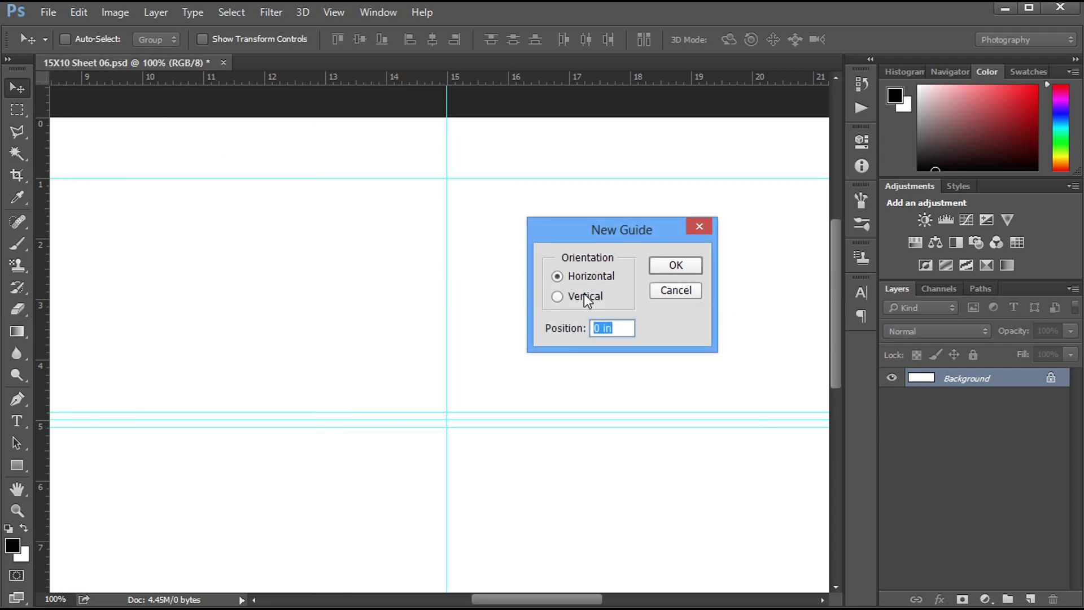
pyautogui.write('15.1')
pyautogui.click(675, 265)
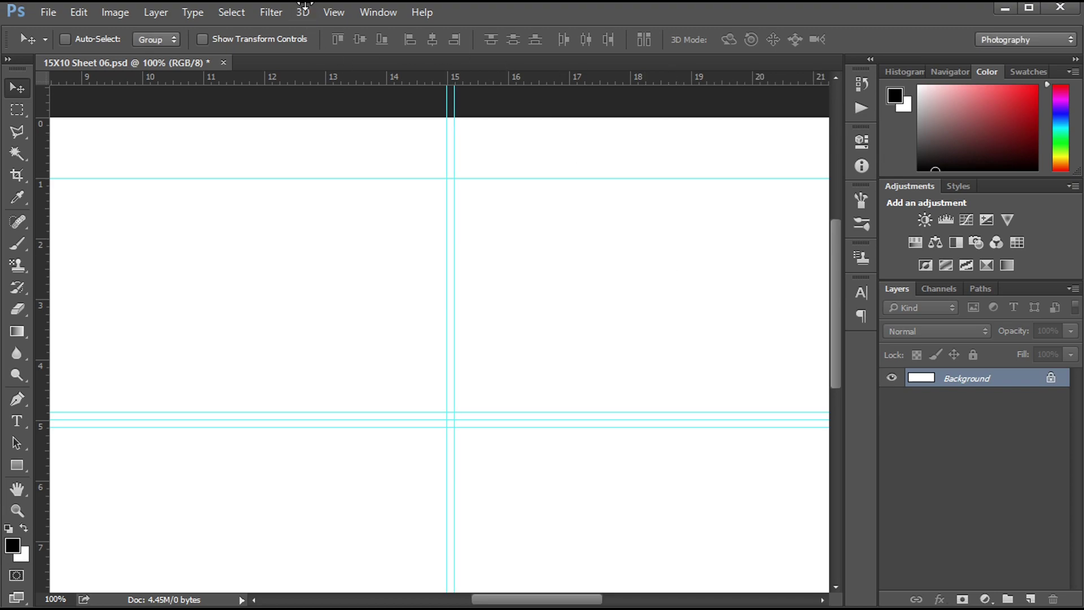
# Step: Add a new vertical guide just left of the centre guide, at 14.875 in
pyautogui.click(334, 12)
pyautogui.click(342, 397)
pyautogui.click(602, 326)
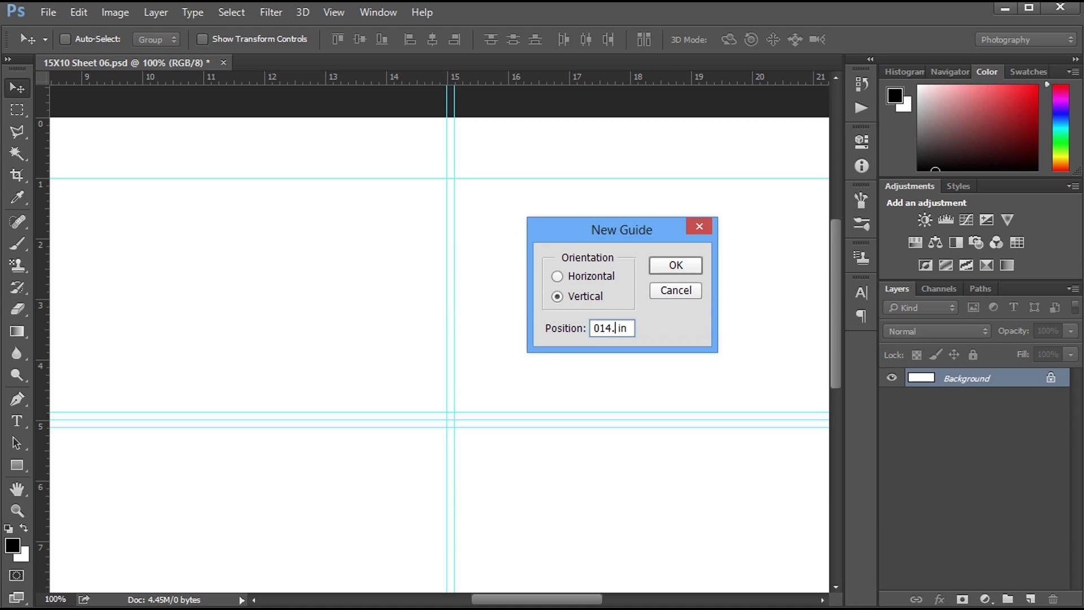
pyautogui.write('14.875')
pyautogui.click(676, 265)
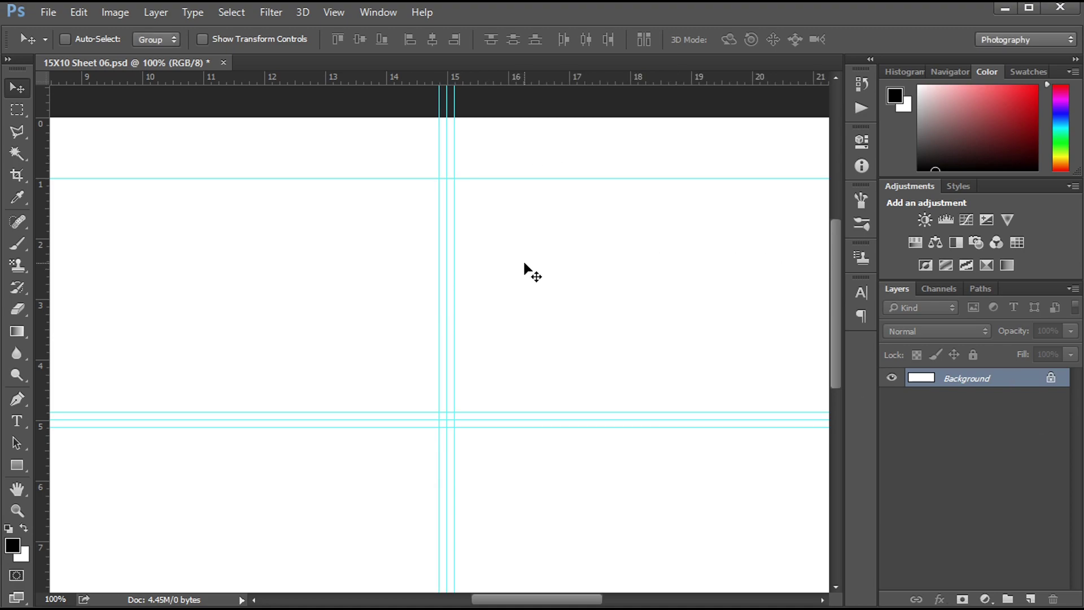
# Step: Draw a 504 × 279 px rectangle with a black 5 pt stroke in the upper guide cell left of the centre
pyautogui.hotkey('ctrl', '-')
pyautogui.hotkey('ctrl', '-')
pyautogui.hotkey('ctrl', '-')
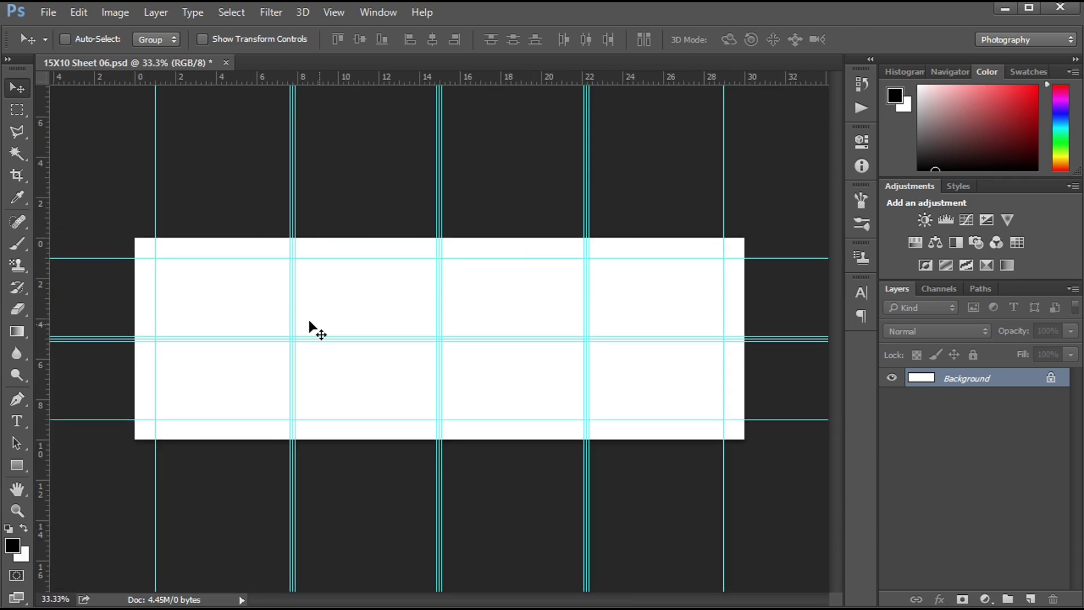
pyautogui.click(17, 464)
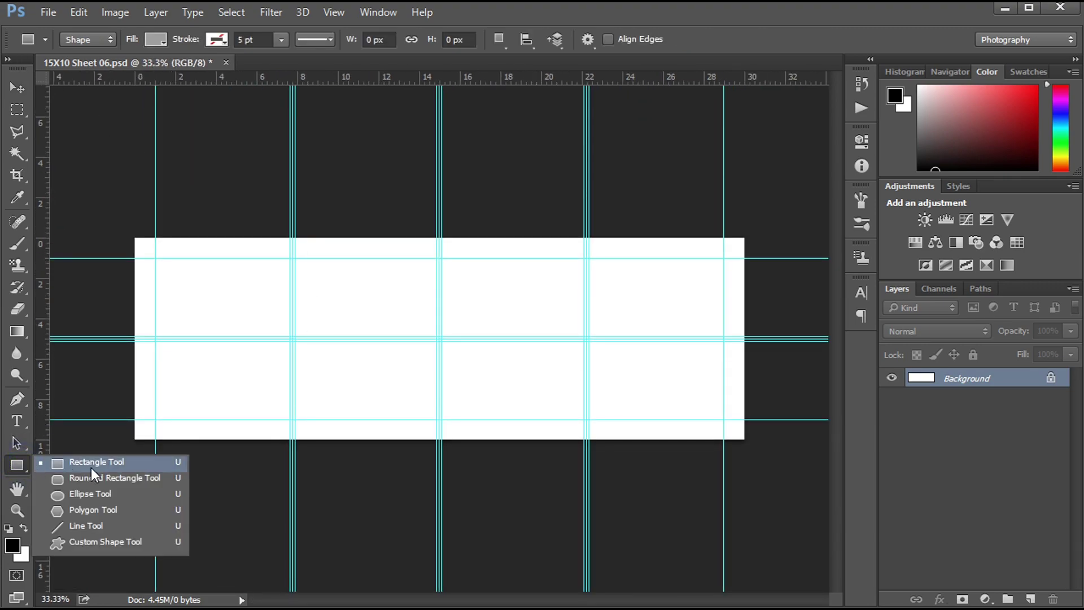
pyautogui.click(82, 464)
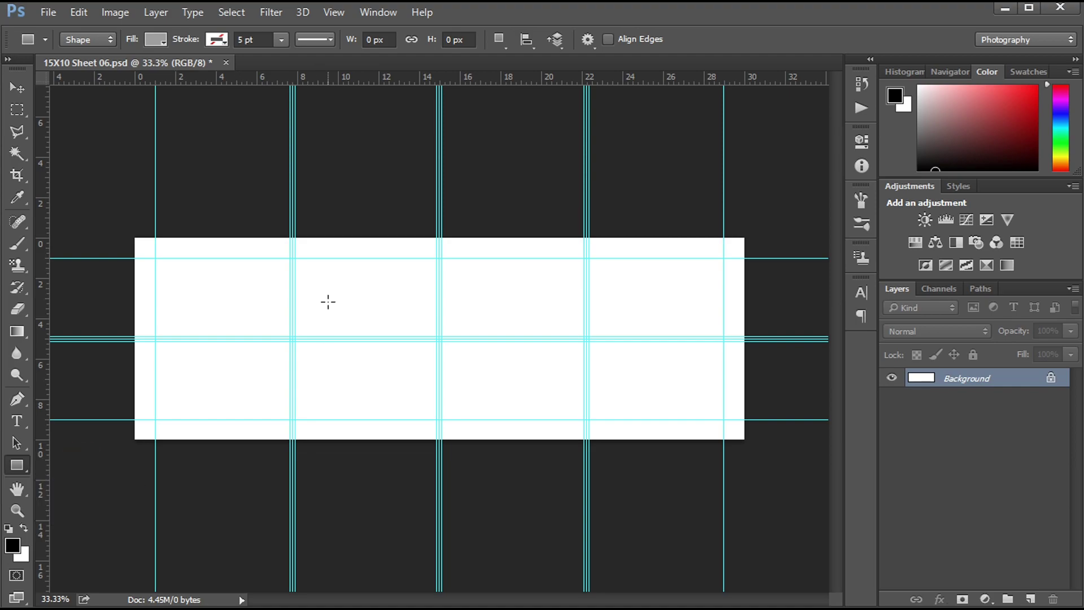
pyautogui.click(216, 40)
pyautogui.click(178, 72)
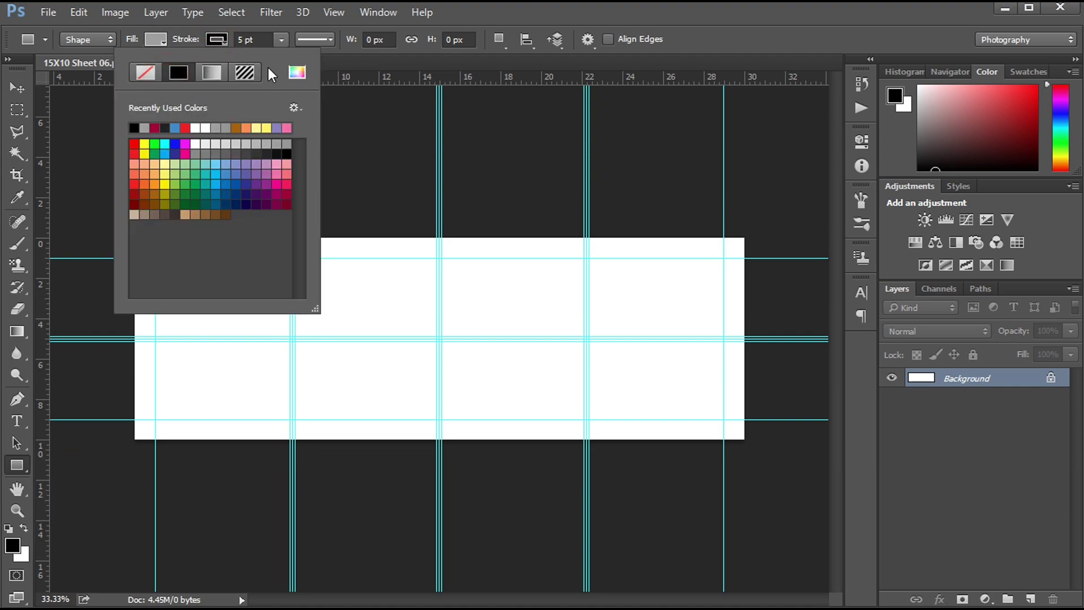
pyautogui.press('Return')
pyautogui.moveTo(296, 260); pyautogui.dragTo(433, 333)
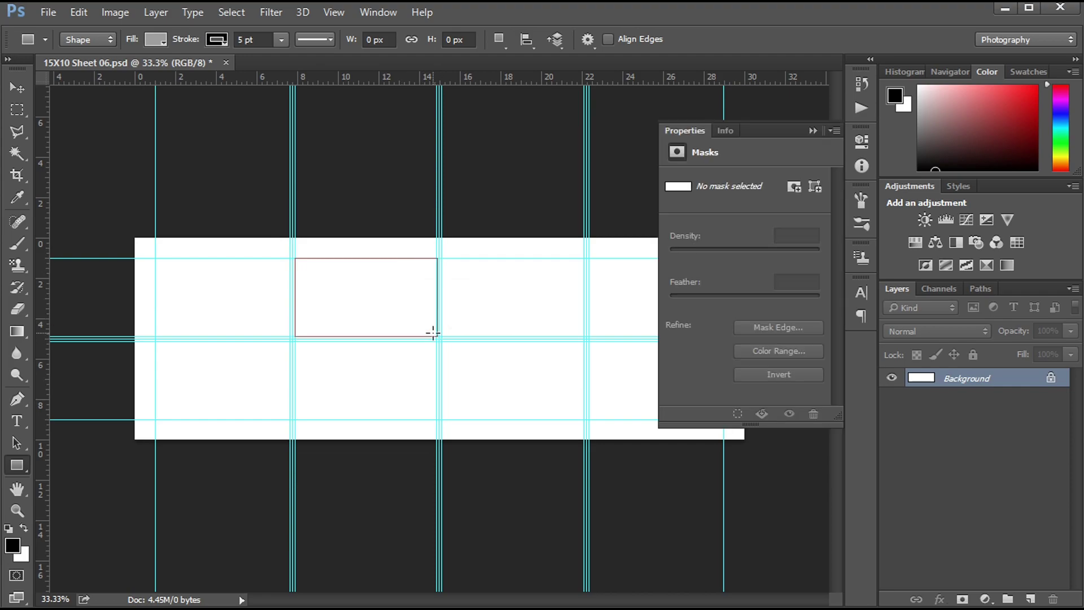
pyautogui.click(811, 131)
# Step: Duplicate the rectangle into the guide cell directly below it
pyautogui.hotkey('ctrl', '+')
pyautogui.hotkey('ctrl', '+')
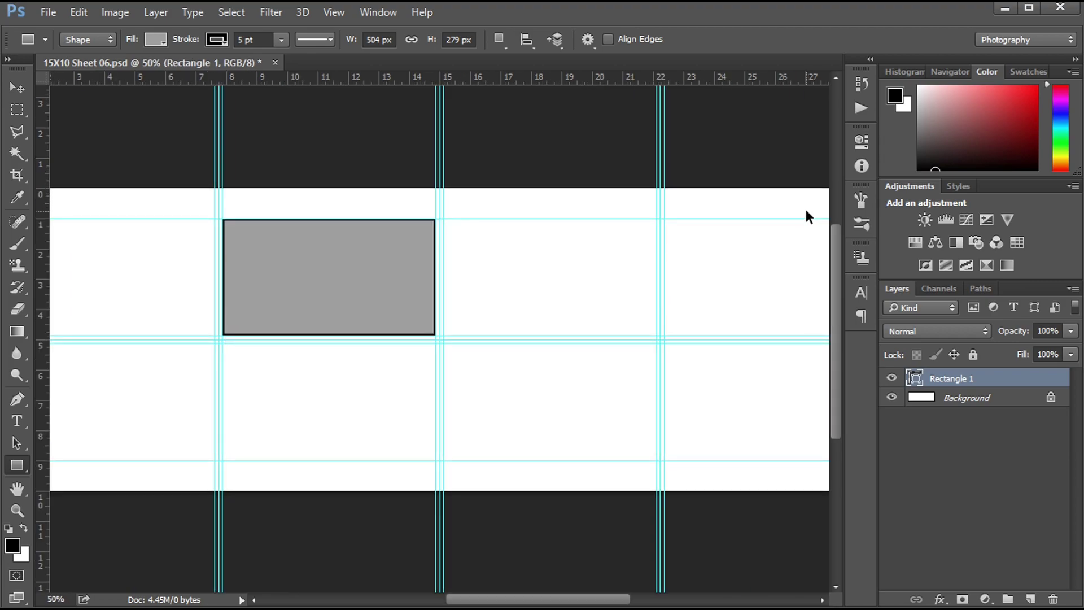
pyautogui.click(17, 87)
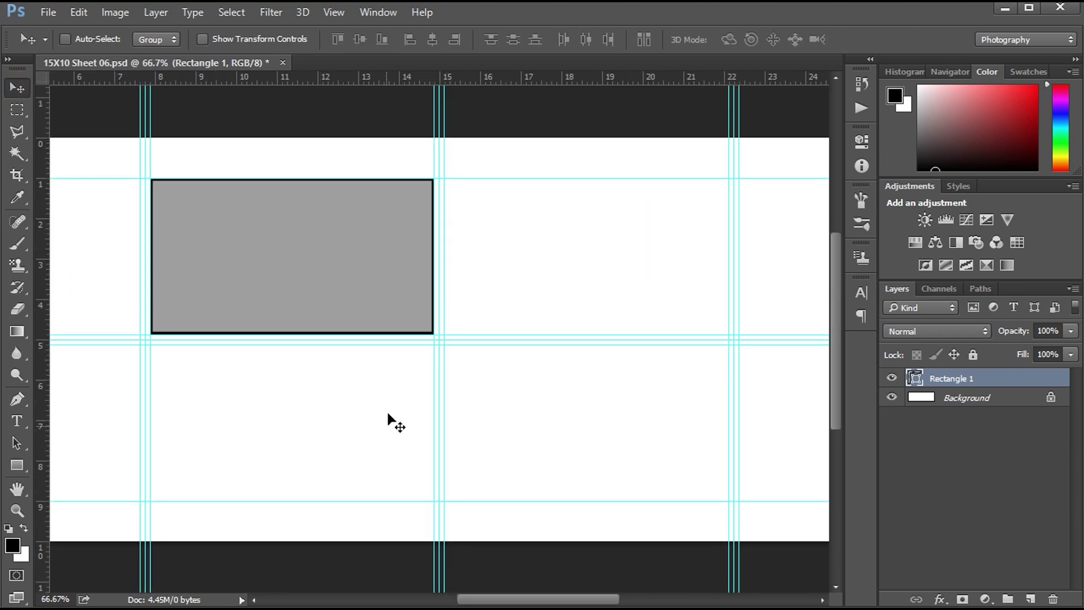
pyautogui.moveTo(334, 307); pyautogui.dragTo(534, 423)
# Step: Duplicate both stacked rectangles together into the guide cells right of the centre, forming a two-by-two grid
pyautogui.click(941, 398)
pyautogui.hotkey('ctrl', 'z')
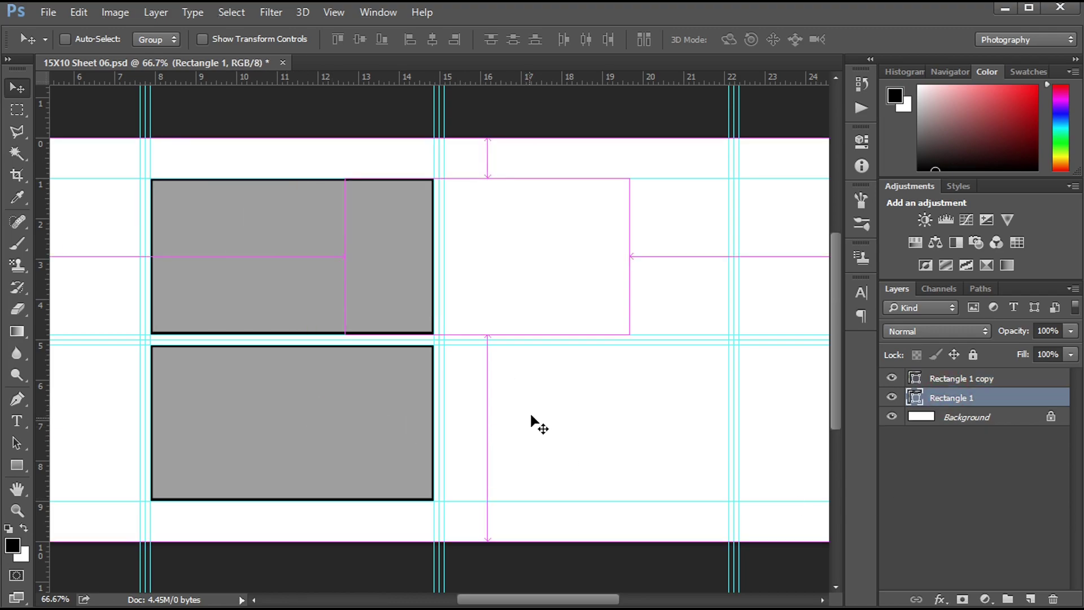
pyautogui.keyDown('shift'); pyautogui.click(970, 379); pyautogui.keyUp('shift')
pyautogui.moveTo(324, 420); pyautogui.dragTo(619, 421)
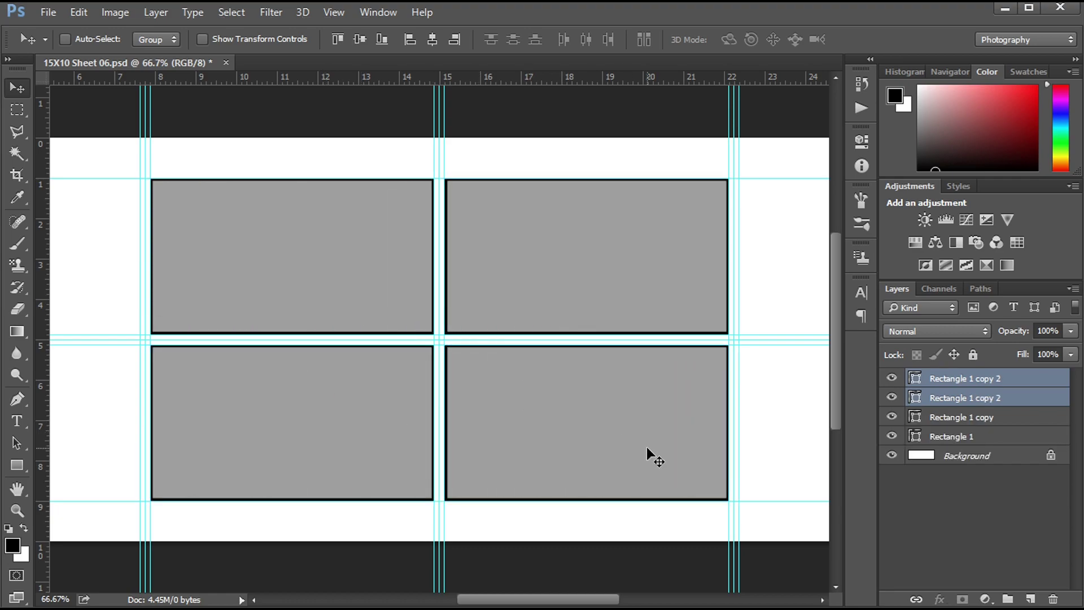
pyautogui.hotkey('ctrl', '-')
pyautogui.hotkey('ctrl', '-')
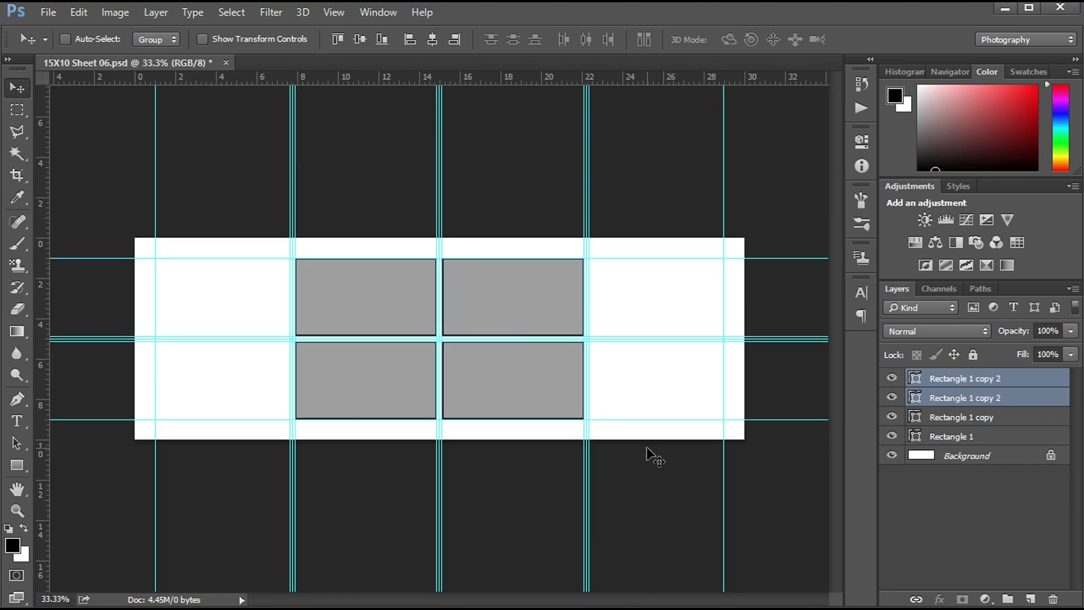
pyautogui.hotkey('ctrl', '+')
pyautogui.hotkey('ctrl', '+')
pyautogui.hotkey('ctrl', '+')
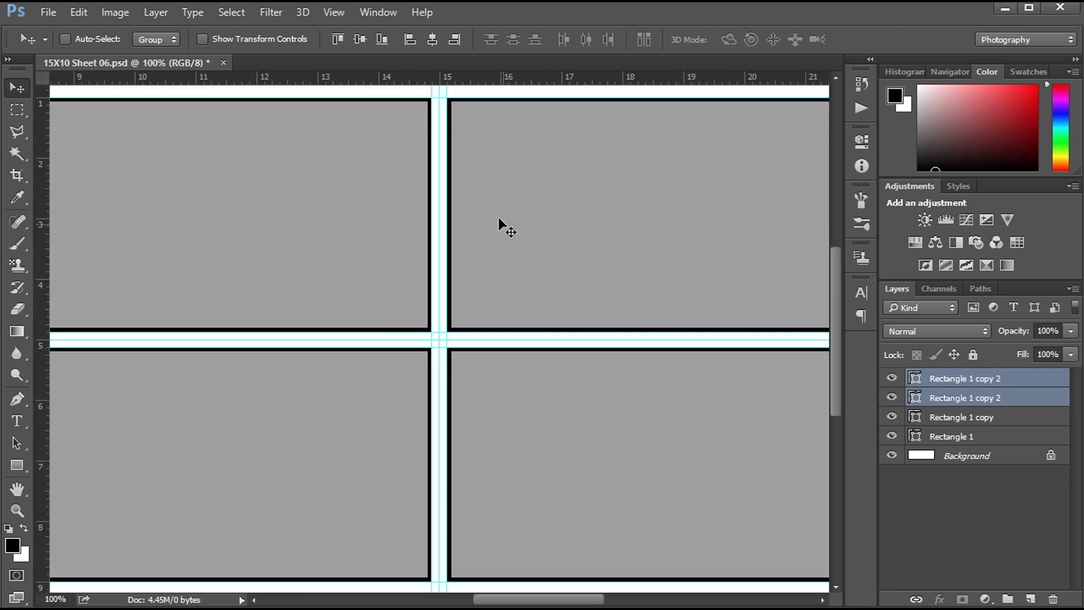
pyautogui.hotkey('ctrl', '-')
pyautogui.hotkey('ctrl', '-')
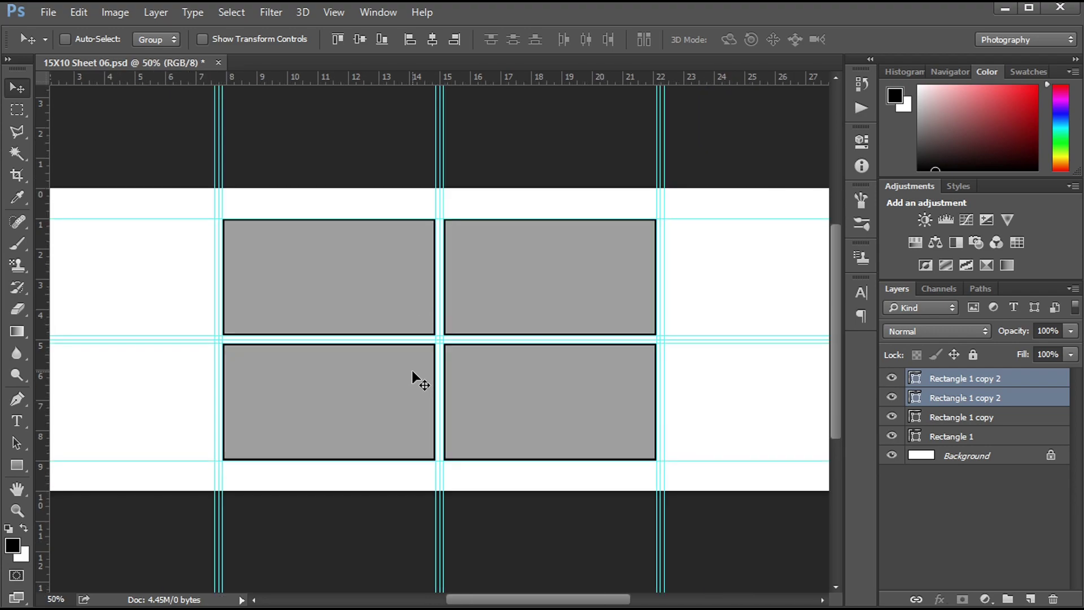
# Step: Nudge the left 1 in margin guide slightly inward and move the outermost guide beside the rectangles left to about 7.25 in
pyautogui.moveTo(535, 598); pyautogui.dragTo(496, 600)
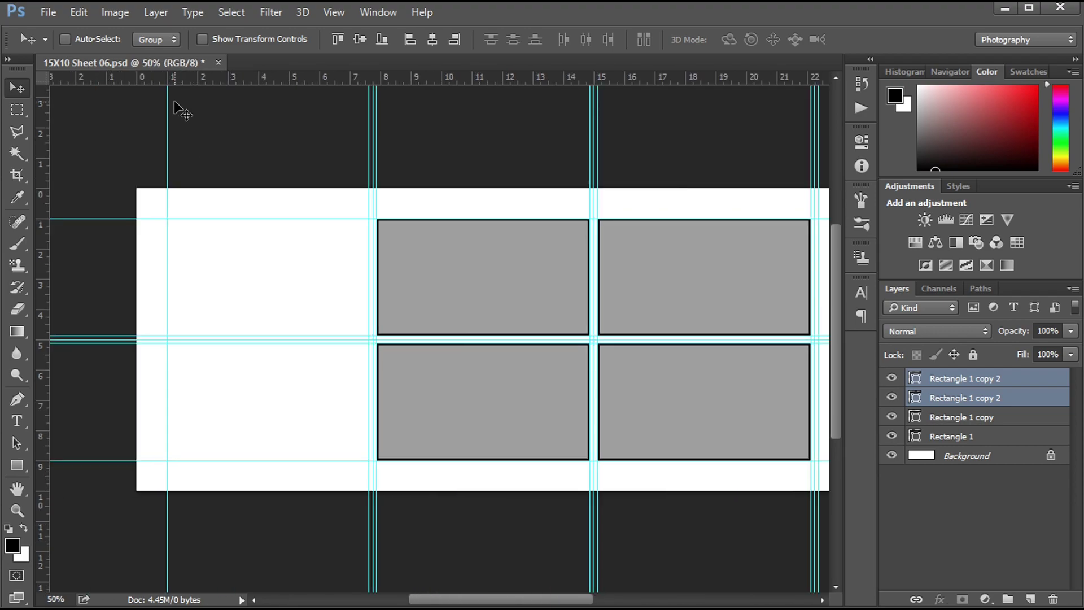
pyautogui.moveTo(169, 105); pyautogui.dragTo(169, 106)
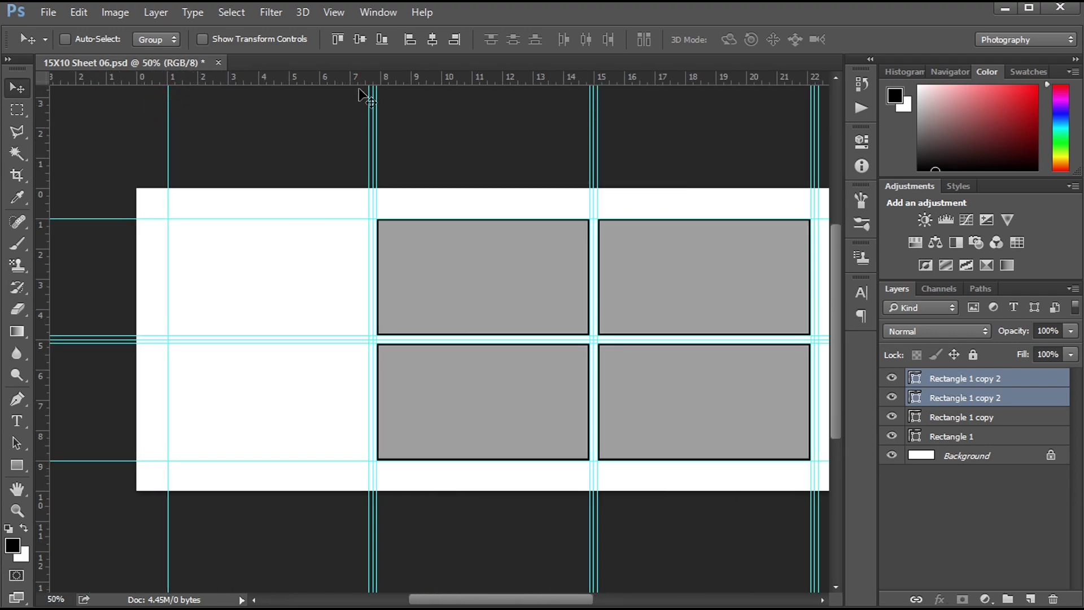
pyautogui.moveTo(367, 111); pyautogui.dragTo(359, 110)
pyautogui.hotkey('ctrl', '+')
pyautogui.hotkey('ctrl', '+')
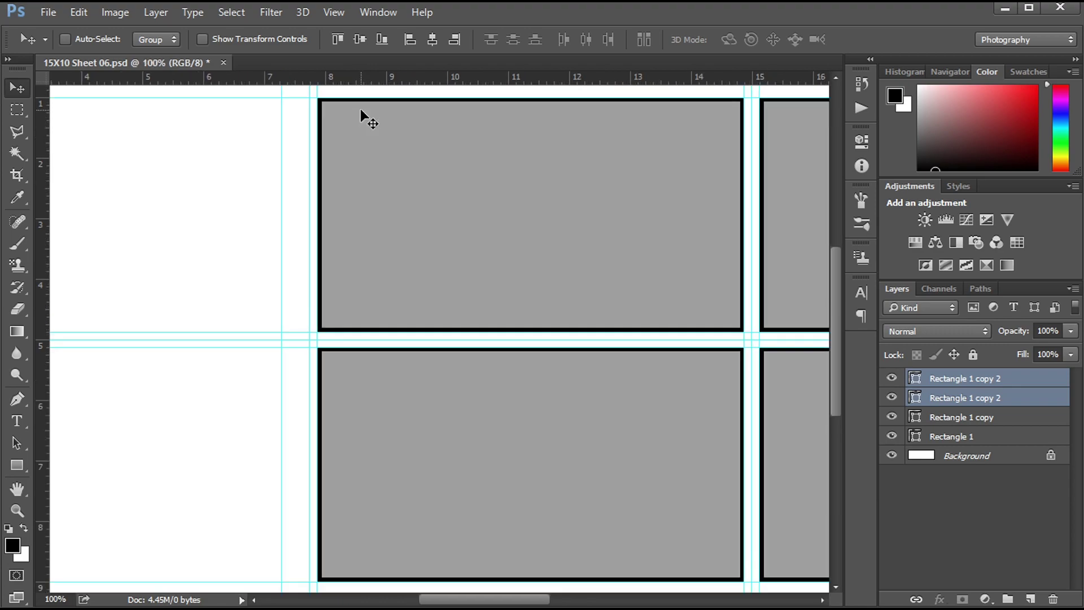
pyautogui.moveTo(279, 133); pyautogui.dragTo(299, 281)
pyautogui.moveTo(303, 108)
pyautogui.mouseDown()
pyautogui.moveTo(318, 105)
pyautogui.moveTo(301, 107)
pyautogui.mouseUp()
# Step: Draw a tall 448 × 576 px rectangle between the left margin guide and the 7.25 in guide, spanning both rows
pyautogui.hotkey('ctrl', '-')
pyautogui.hotkey('ctrl', '-')
pyautogui.hotkey('ctrl', '-')
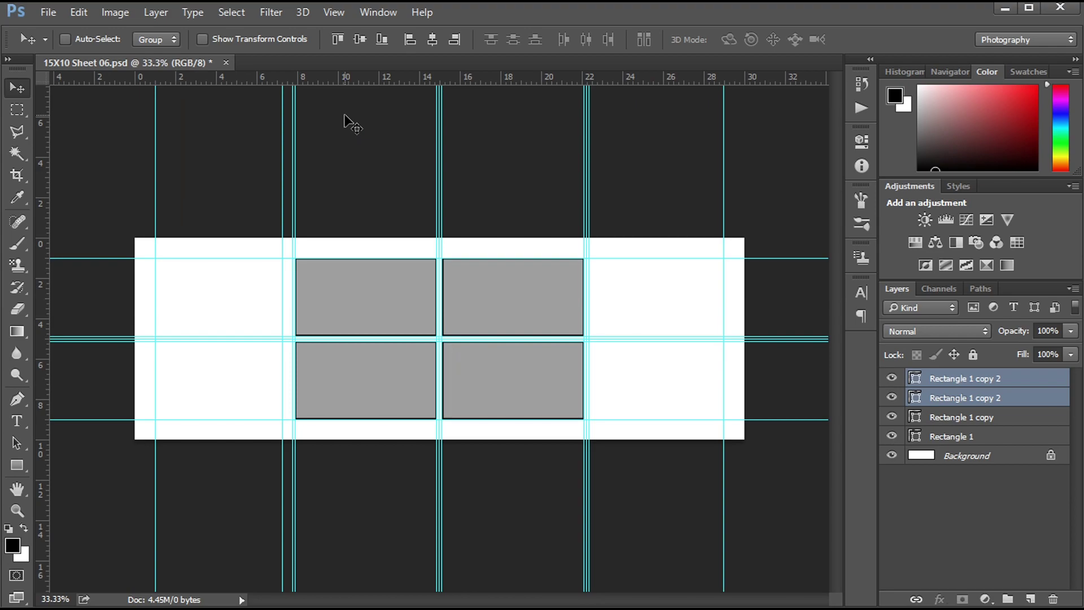
pyautogui.hotkey('ctrl', '+')
pyautogui.hotkey('ctrl', '+')
pyautogui.moveTo(174, 312); pyautogui.dragTo(472, 323)
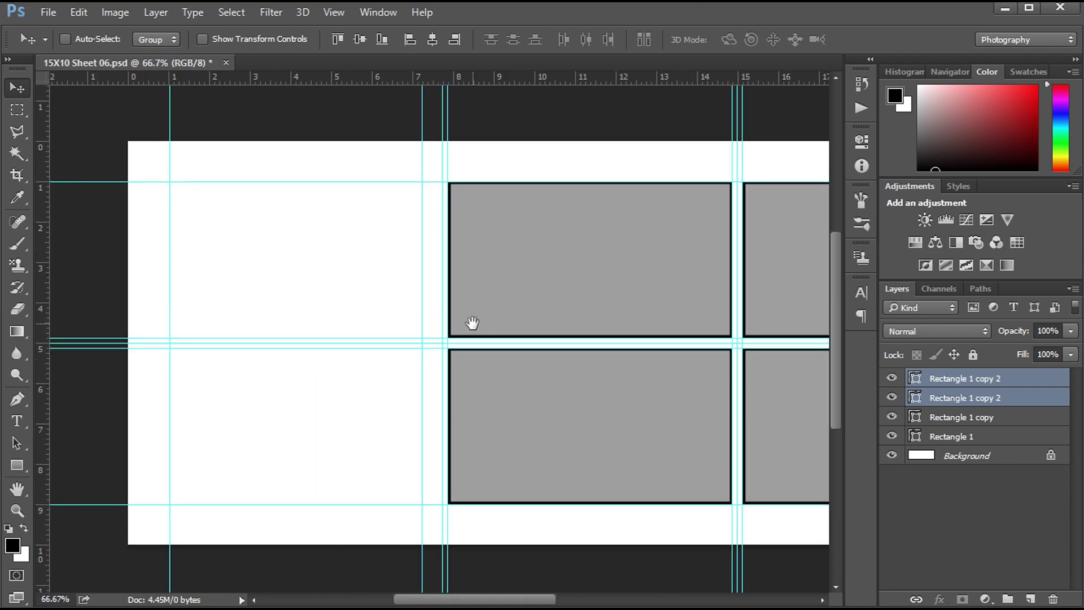
pyautogui.press('u')
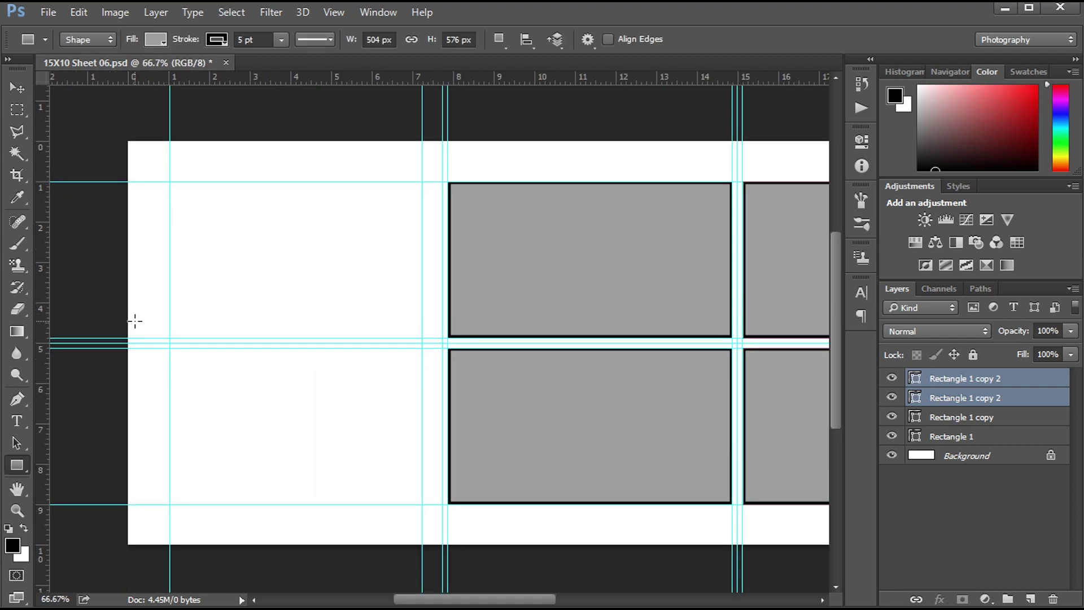
pyautogui.moveTo(170, 182)
pyautogui.mouseDown()
pyautogui.moveTo(222, 287)
pyautogui.moveTo(397, 501)
pyautogui.moveTo(420, 511)
pyautogui.mouseUp()
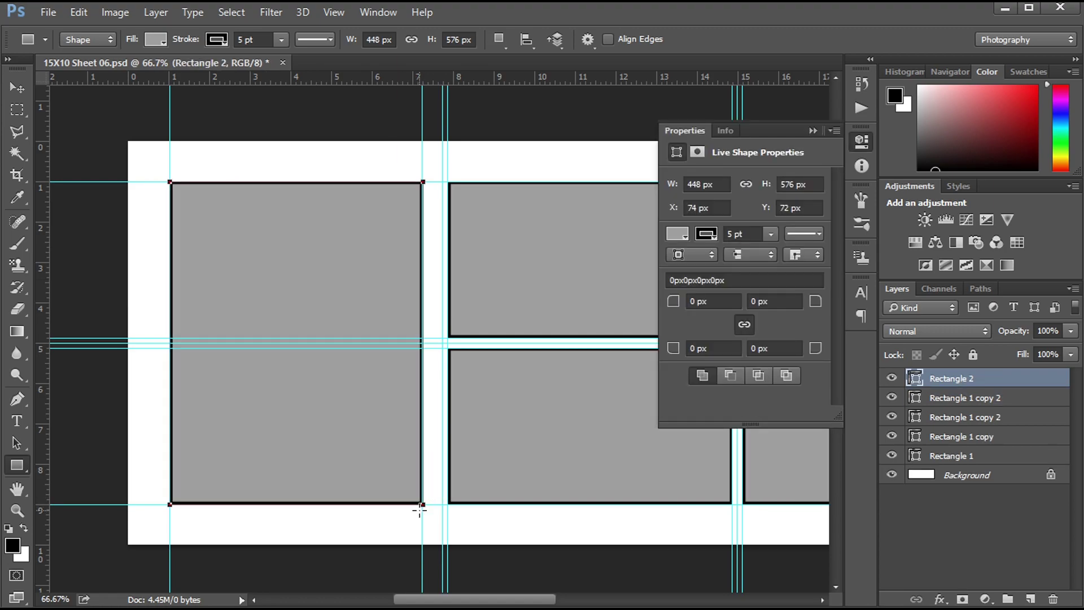
pyautogui.press('Return')
pyautogui.hotkey('ctrl', '-')
pyautogui.hotkey('ctrl', '-')
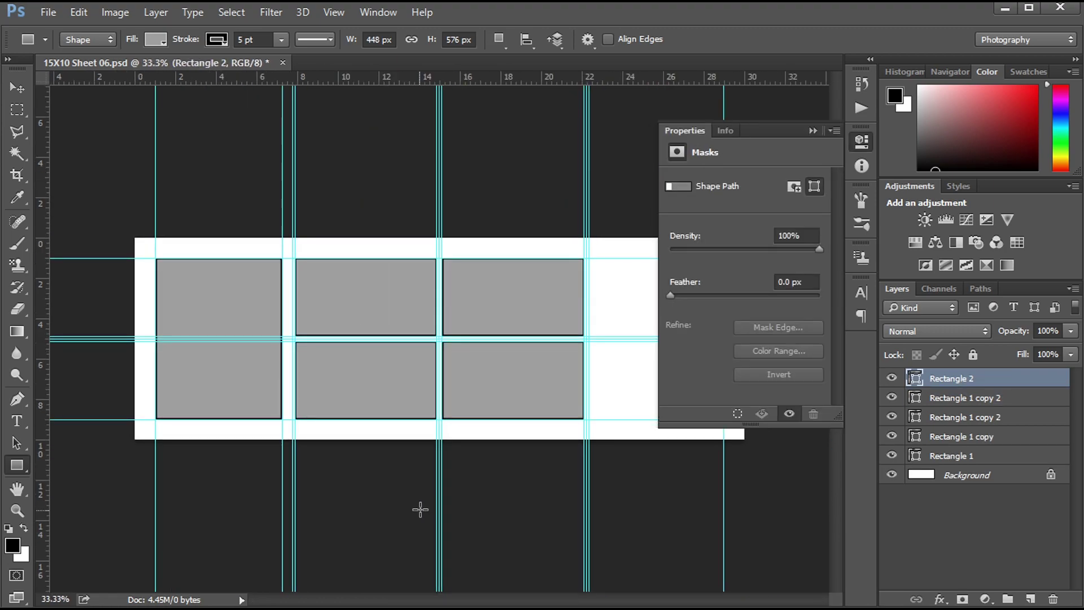
pyautogui.click(815, 129)
# Step: Duplicate the tall rectangle to the sheet's right side, ending at the right margin guide, and hide the guides
pyautogui.click(19, 88)
pyautogui.moveTo(201, 374); pyautogui.dragTo(669, 386)
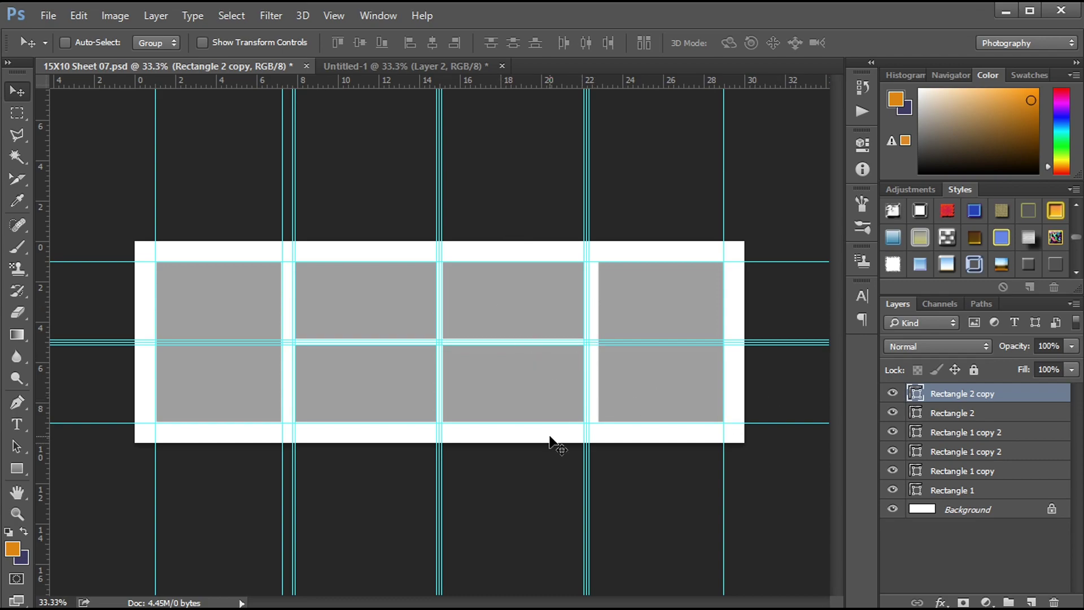
pyautogui.hotkey('ctrl', ';')
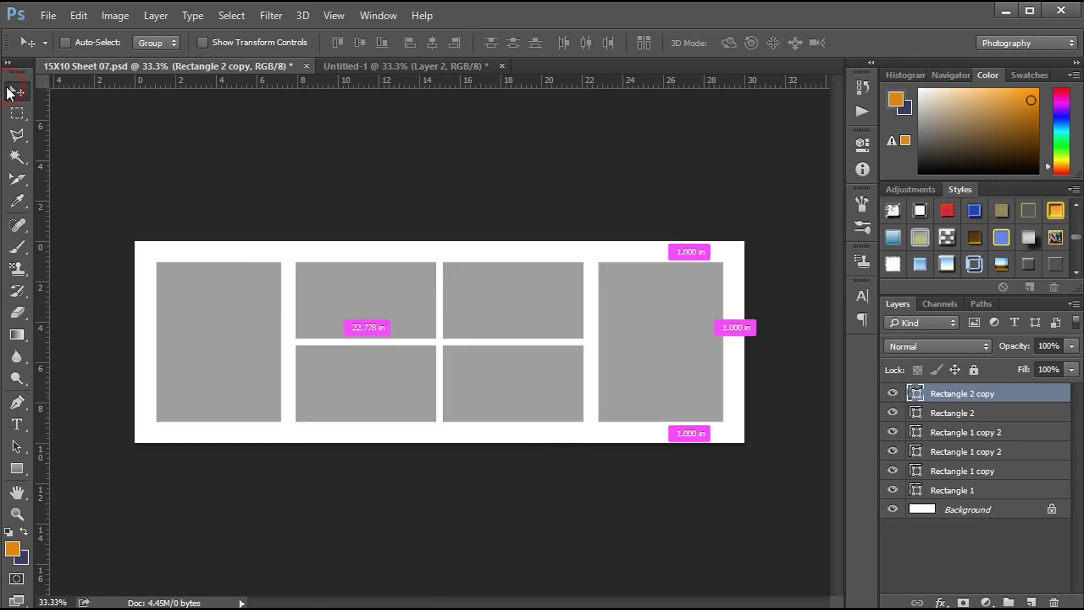
# Step: Copy the Layer 1 image from Untitled-1 into the 15X10 sheet, directly above the Background and covering the whole sheet
pyautogui.click(957, 510)
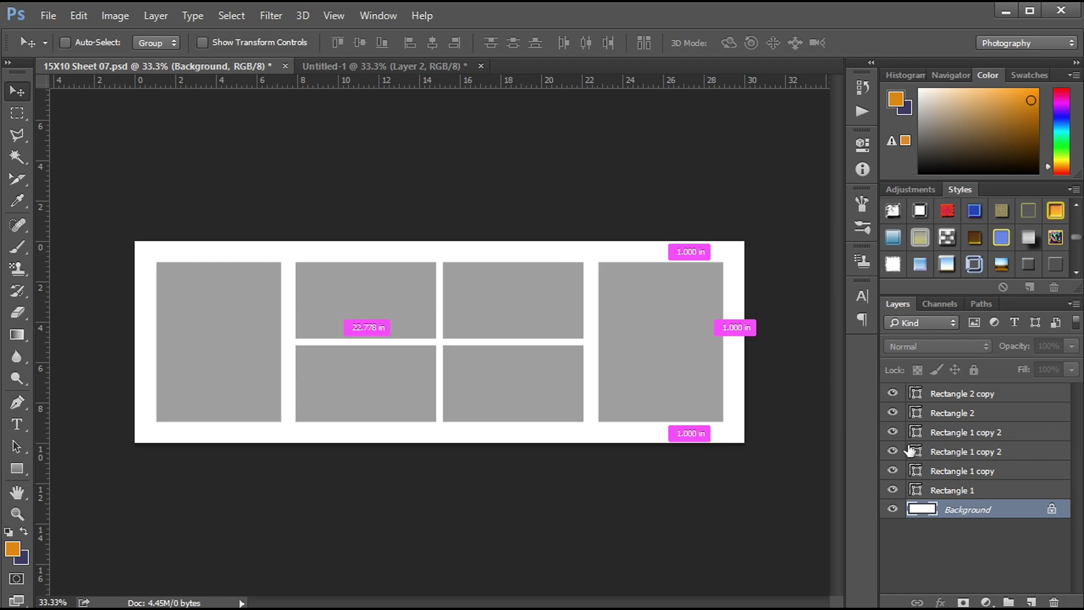
pyautogui.click(423, 66)
pyautogui.click(979, 508)
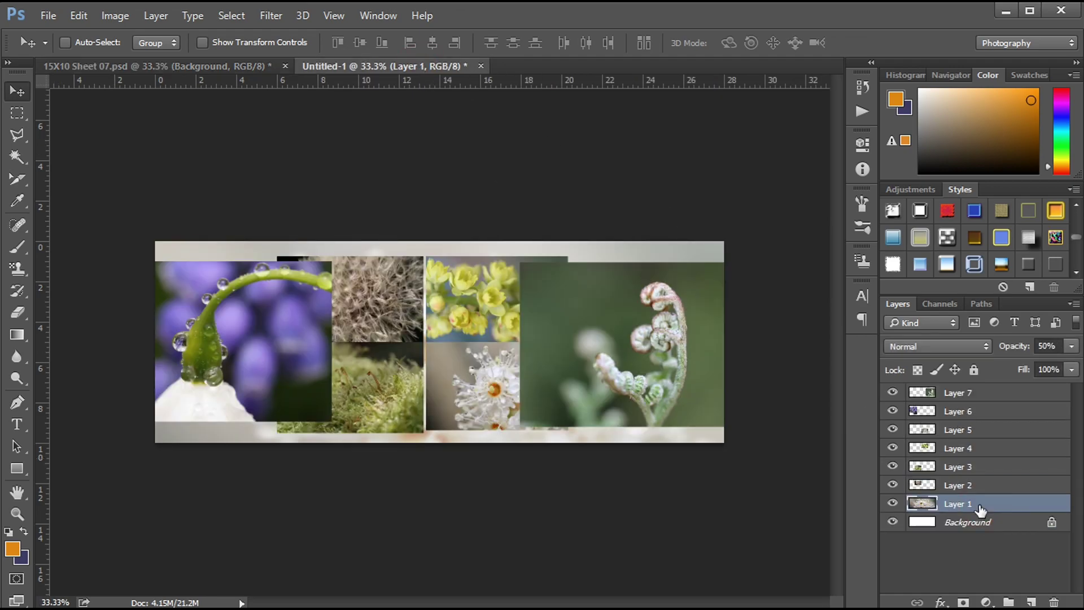
pyautogui.moveTo(570, 432); pyautogui.dragTo(428, 244)
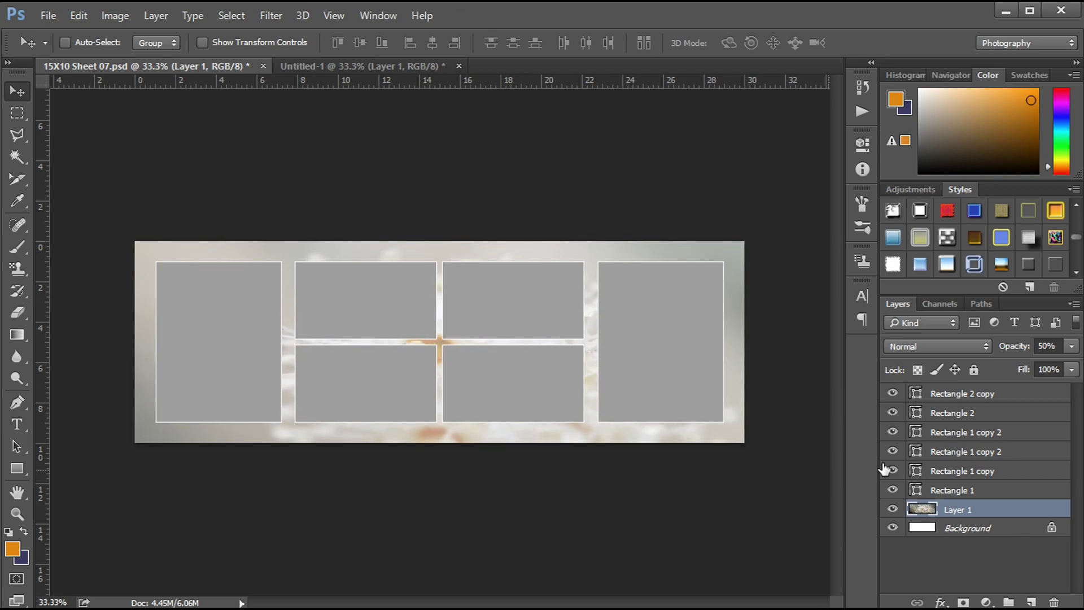
# Step: Set the opacity of the background image on Layer 1 to 50%
pyautogui.doubleClick(1038, 345)
pyautogui.write('50')
# Step: Copy the purple flower photo from Untitled-1 into the 15X10 sheet, directly above the left tall rectangle's layer, Rectangle 2
pyautogui.click(891, 490)
pyautogui.click(891, 490)
pyautogui.click(892, 413)
pyautogui.click(892, 413)
pyautogui.click(935, 417)
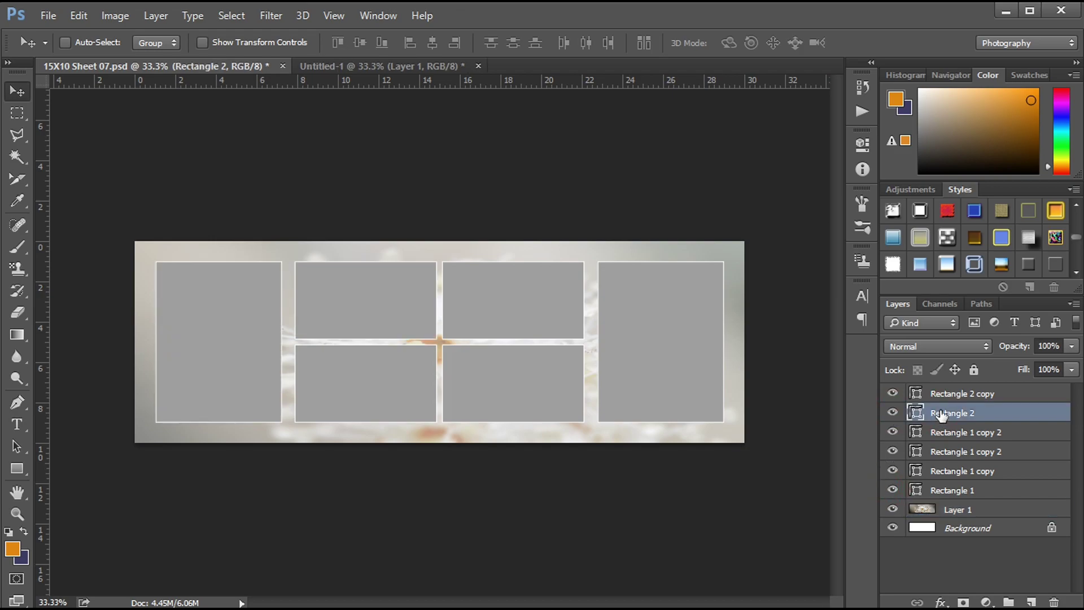
pyautogui.click(418, 68)
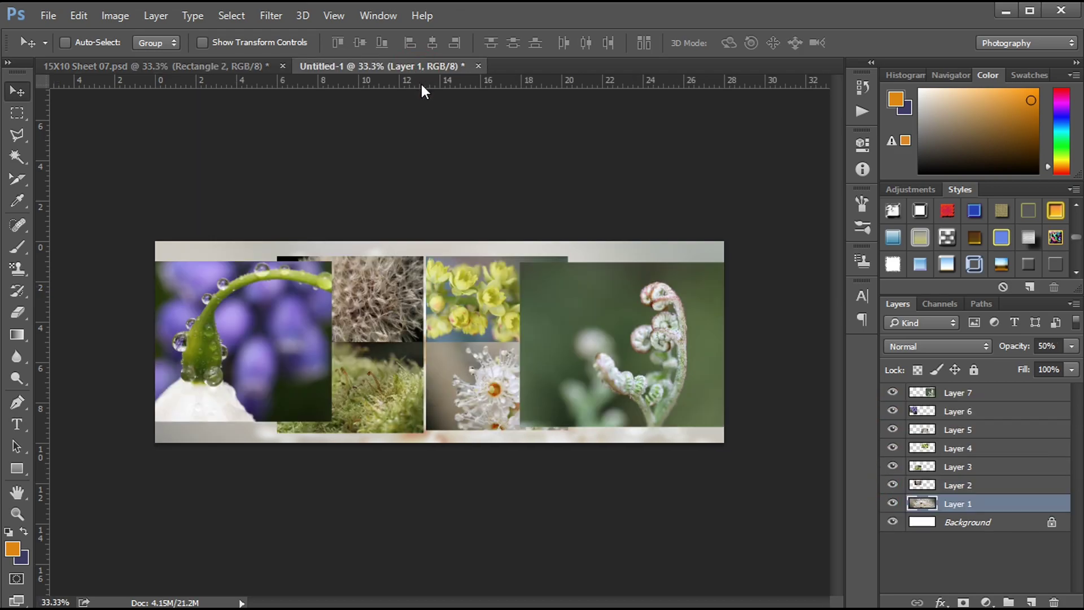
pyautogui.keyDown('ctrl'); pyautogui.click(276, 338); pyautogui.keyUp('ctrl')
pyautogui.moveTo(260, 330); pyautogui.dragTo(252, 187)
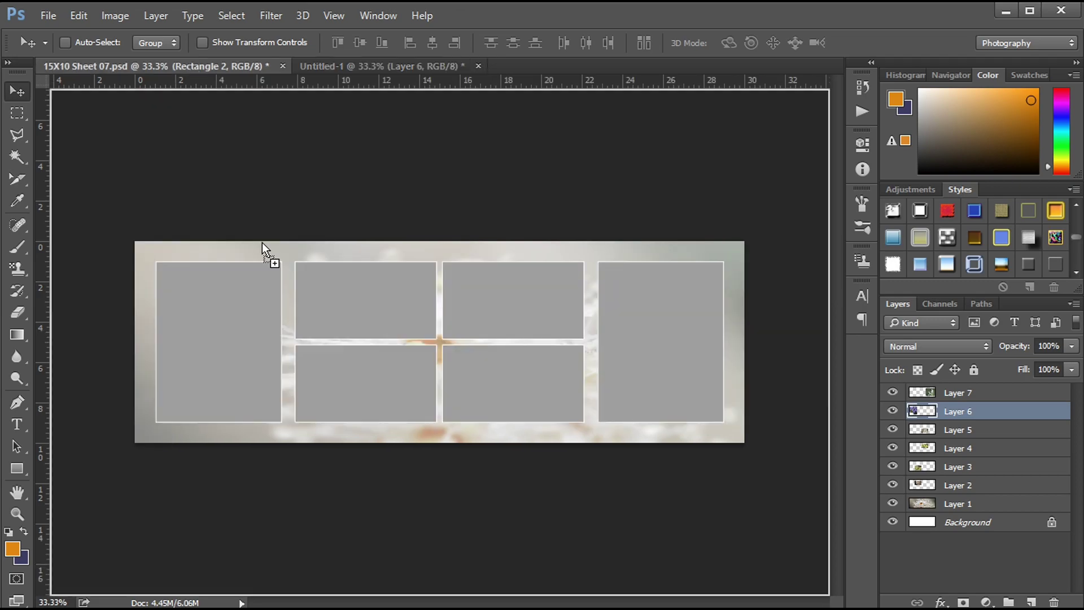
# Step: Align the purple flower photo over the left tall rectangle, clip it to Rectangle 2 and shift it right to frame the flower
pyautogui.moveTo(240, 378); pyautogui.dragTo(236, 340)
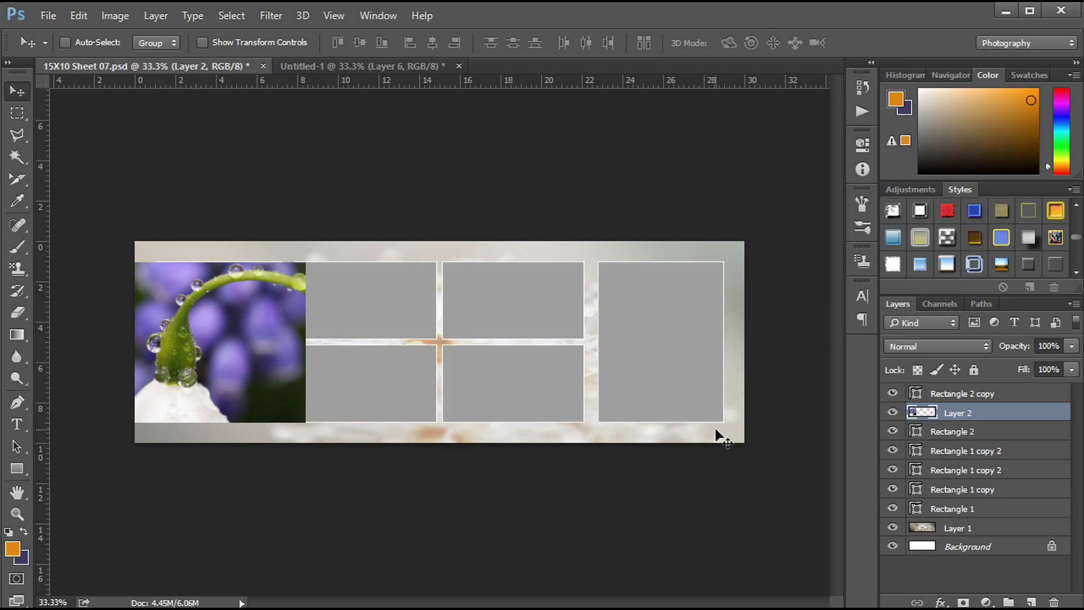
pyautogui.keyDown('alt'); pyautogui.click(960, 414); pyautogui.keyUp('alt')
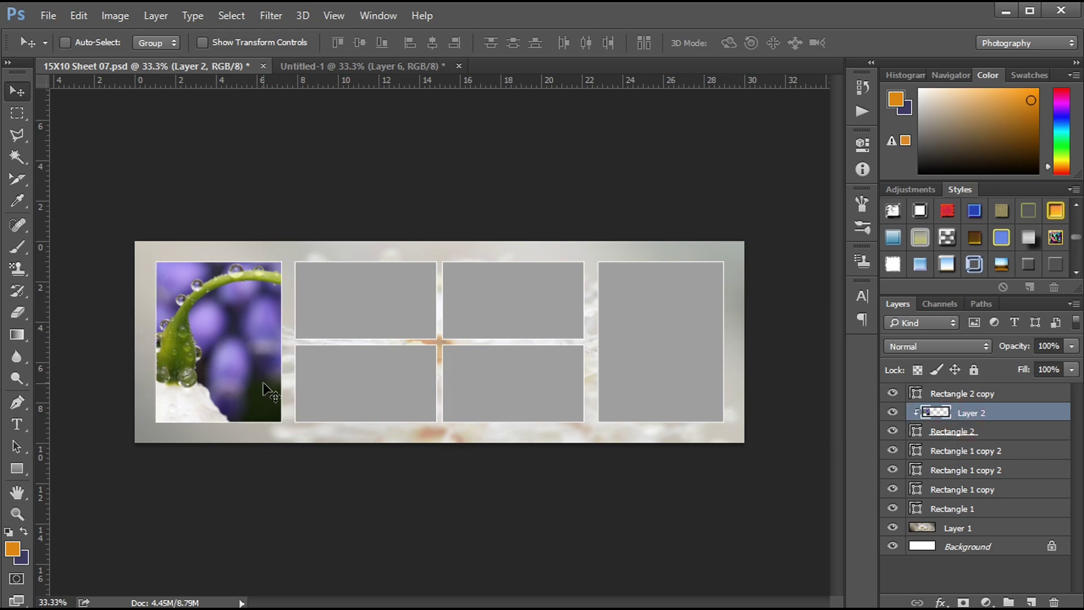
pyautogui.moveTo(242, 358); pyautogui.dragTo(265, 358)
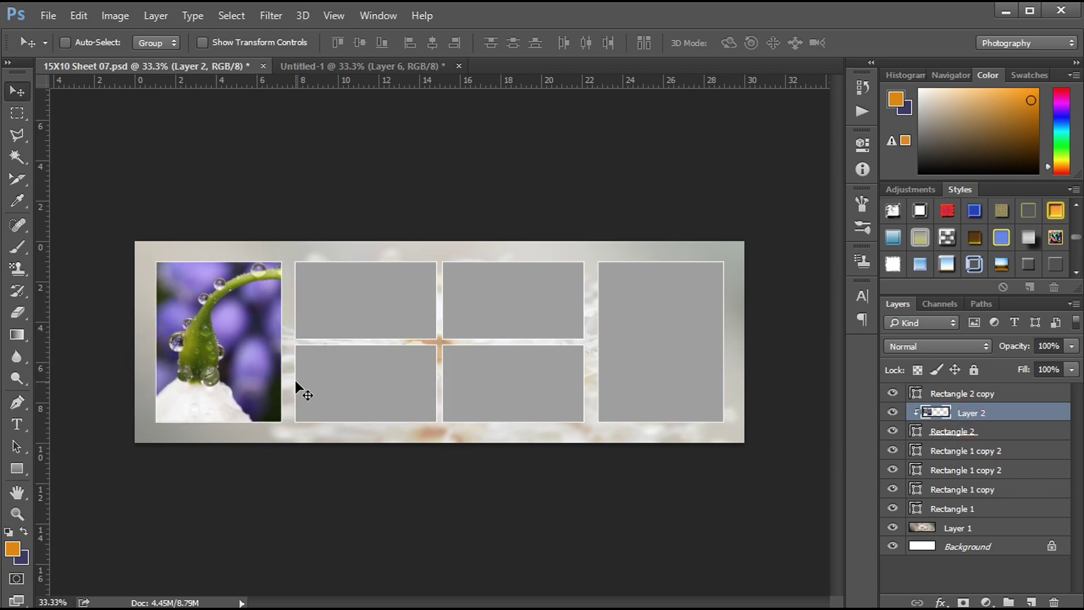
# Step: Copy the fern photo from Untitled-1 into the sheet and move its layer directly above Rectangle 2 copy
pyautogui.click(305, 73)
pyautogui.moveTo(594, 349); pyautogui.dragTo(679, 344)
pyautogui.keyDown('ctrl'); pyautogui.click(588, 338); pyautogui.keyUp('ctrl')
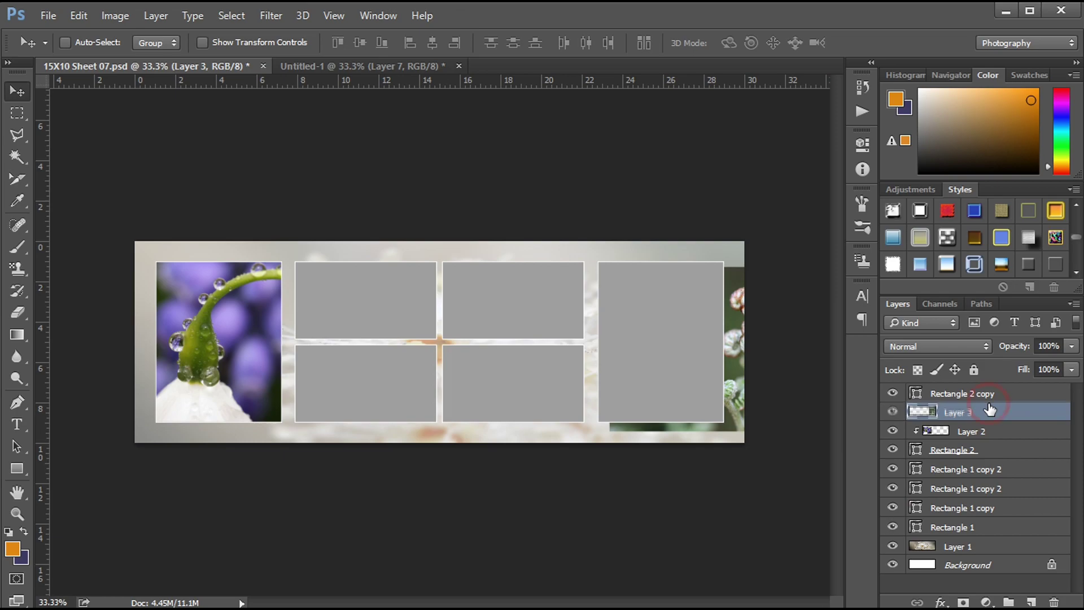
pyautogui.moveTo(976, 411); pyautogui.dragTo(931, 395)
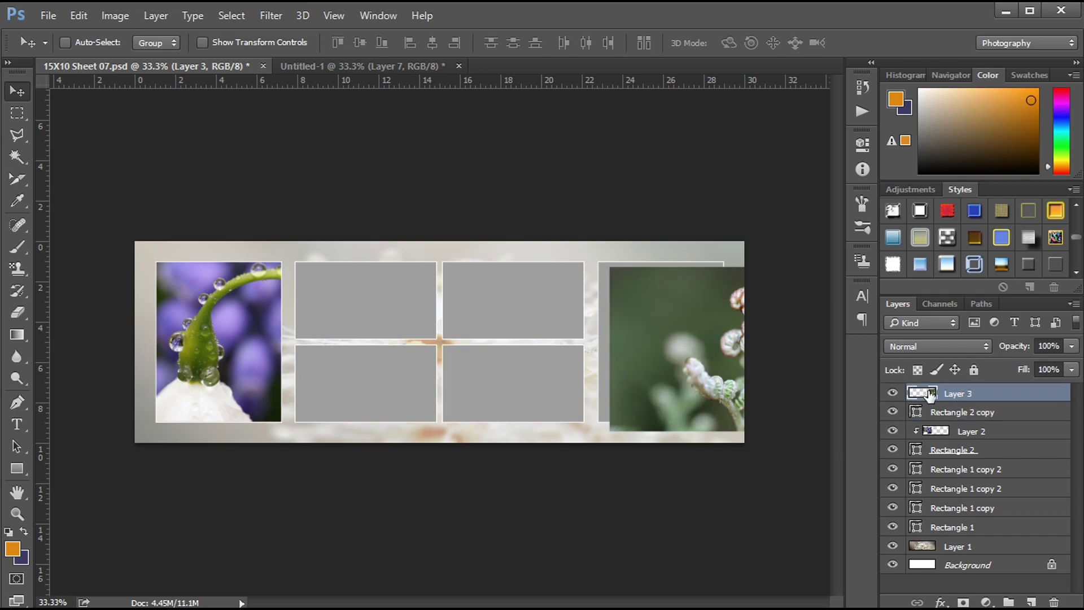
# Step: Clip the fern photo to the right tall rectangle and reposition it so the curled fern sits fully within the frame
pyautogui.keyDown('alt'); pyautogui.click(962, 394); pyautogui.keyUp('alt')
pyautogui.moveTo(693, 331); pyautogui.dragTo(617, 329)
pyautogui.press('Right')
pyautogui.press('Right')
pyautogui.press('Right')
pyautogui.press('Right')
pyautogui.press('Right')
pyautogui.press('Right')
pyautogui.press('Right')
pyautogui.press('Right')
pyautogui.press('Right')
pyautogui.press('Right')
pyautogui.press('Right')
pyautogui.press('Right')
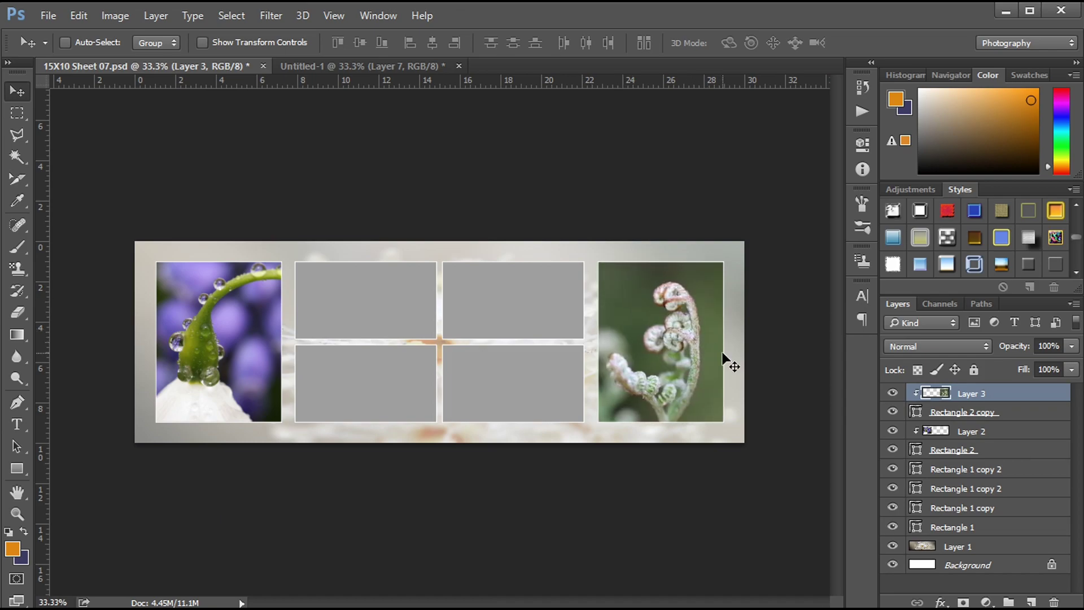
pyautogui.press('Right')
pyautogui.press('Right')
pyautogui.press('Right')
pyautogui.press('Right')
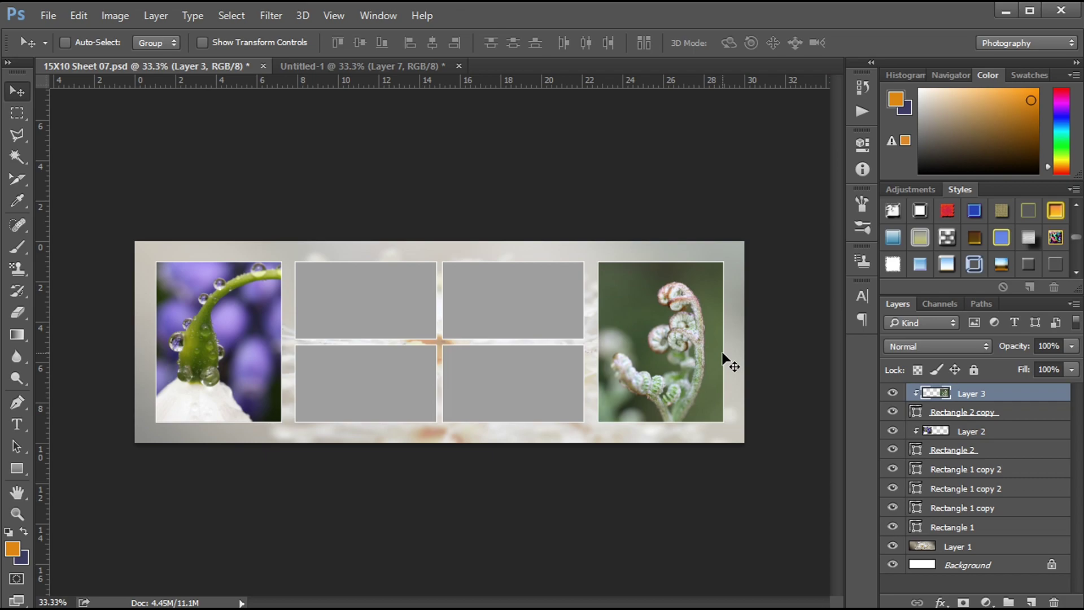
# Step: Nudge the purple flower photo slightly right and down within its left tall frame
pyautogui.keyDown('ctrl'); pyautogui.click(235, 331); pyautogui.keyUp('ctrl')
pyautogui.press('Right')
pyautogui.press('Right')
pyautogui.press('Right')
pyautogui.press('Right')
pyautogui.press('Right')
pyautogui.press('Right')
pyautogui.press('Right')
pyautogui.press('Right')
pyautogui.press('Down')
pyautogui.press('Down')
pyautogui.press('Down')
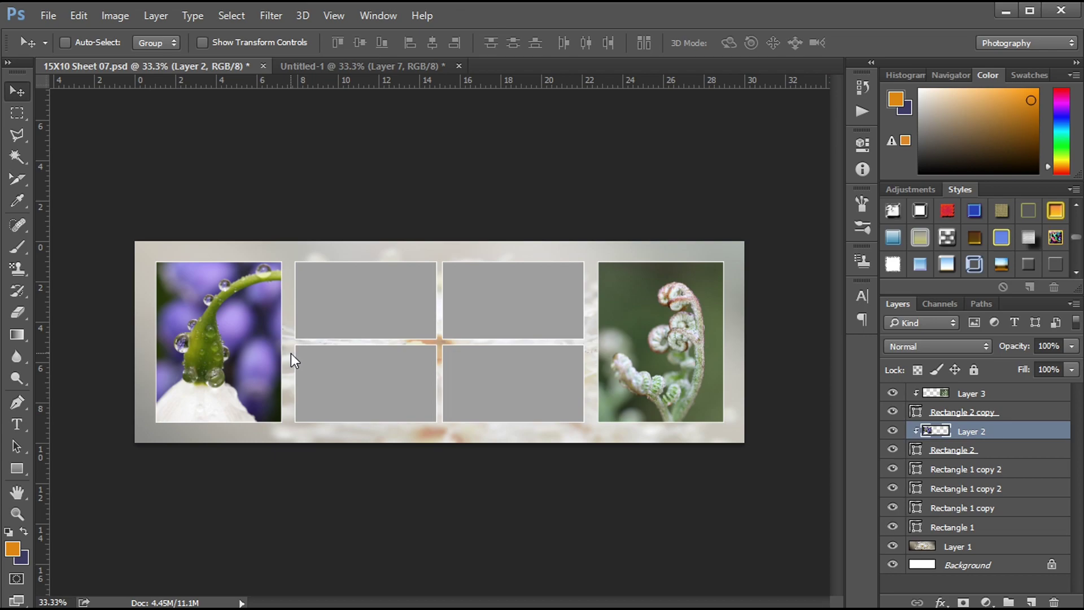
# Step: Copy the dandelion photo from Untitled-1 over the upper-left middle rectangle and clip it to Rectangle 1
pyautogui.keyDown('ctrl'); pyautogui.click(367, 302); pyautogui.keyUp('ctrl')
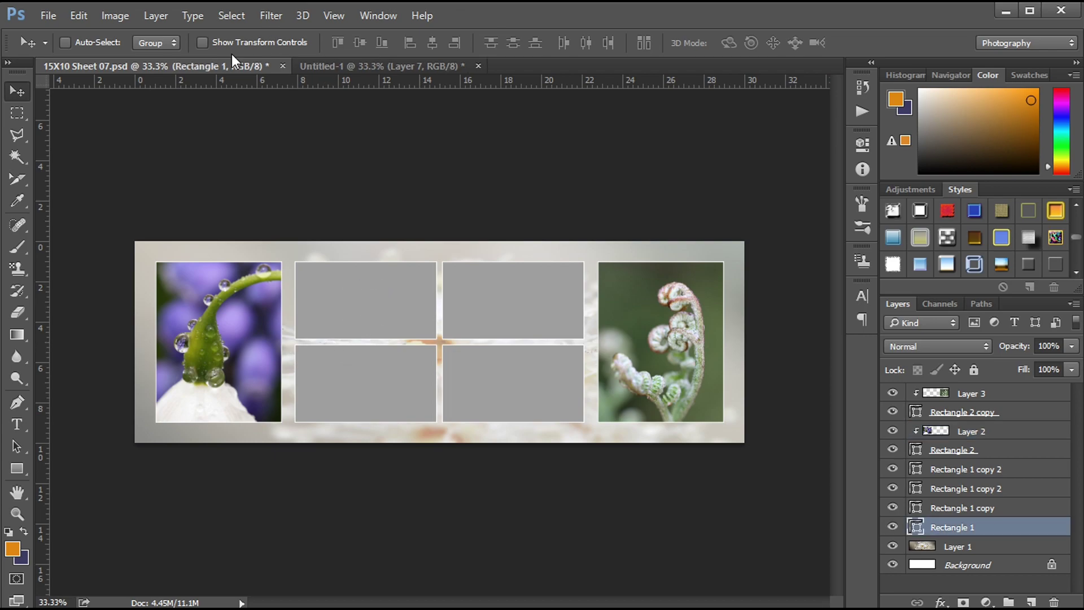
pyautogui.click(367, 67)
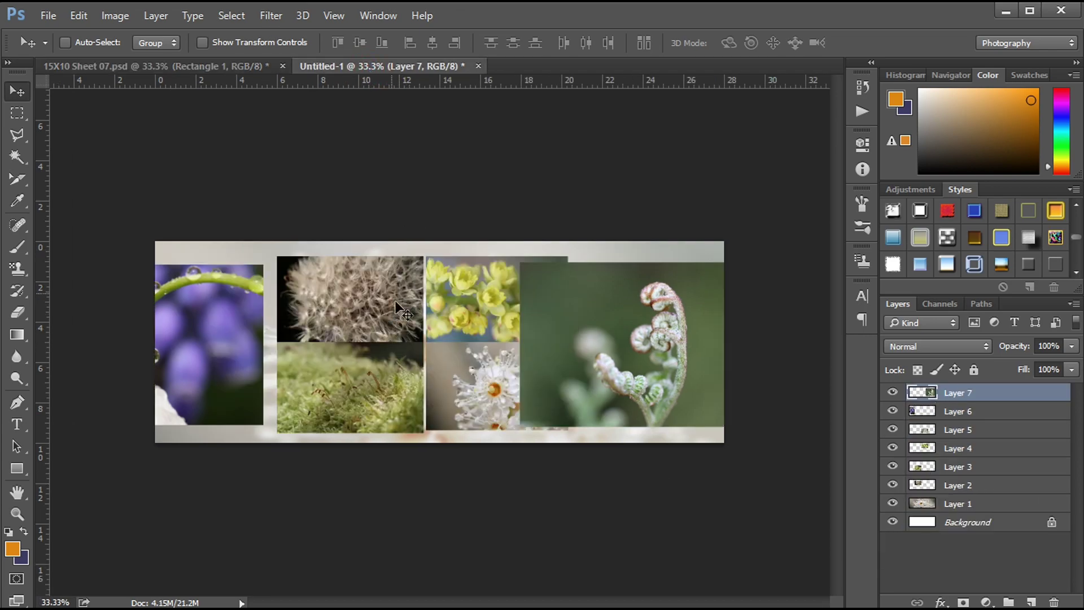
pyautogui.click(922, 487)
pyautogui.moveTo(372, 322); pyautogui.dragTo(372, 289)
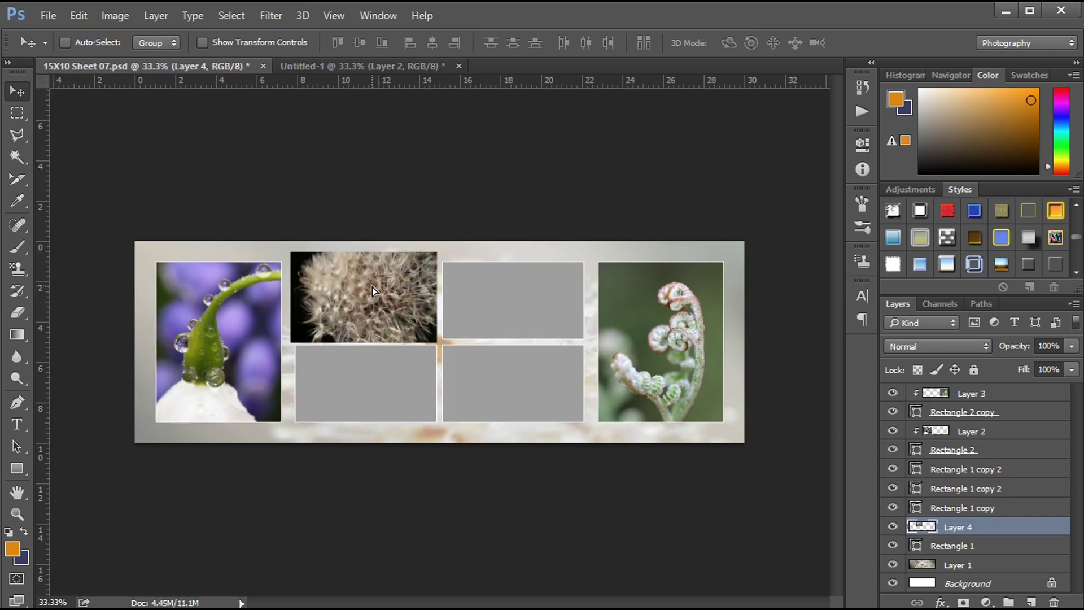
pyautogui.keyDown('alt'); pyautogui.click(982, 536); pyautogui.keyUp('alt')
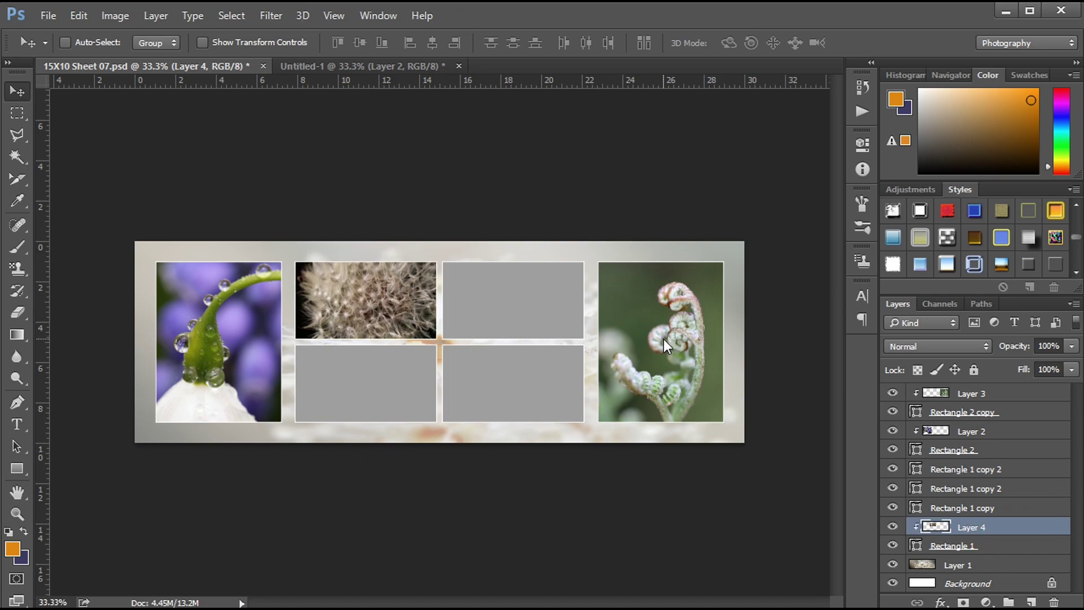
# Step: Copy the yellow flower photo from Untitled-1 over the upper-right middle rectangle and clip it to that rectangle
pyautogui.keyDown('ctrl'); pyautogui.click(502, 291); pyautogui.keyUp('ctrl')
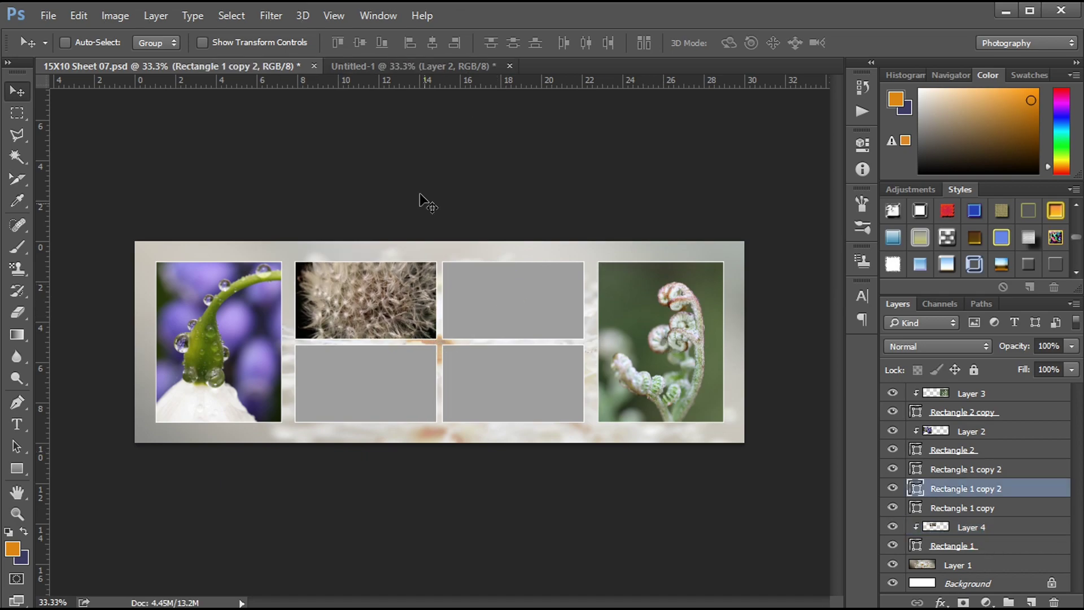
pyautogui.click(408, 65)
pyautogui.moveTo(481, 297)
pyautogui.mouseDown()
pyautogui.moveTo(246, 64)
pyautogui.moveTo(486, 259)
pyautogui.moveTo(499, 302)
pyautogui.mouseUp()
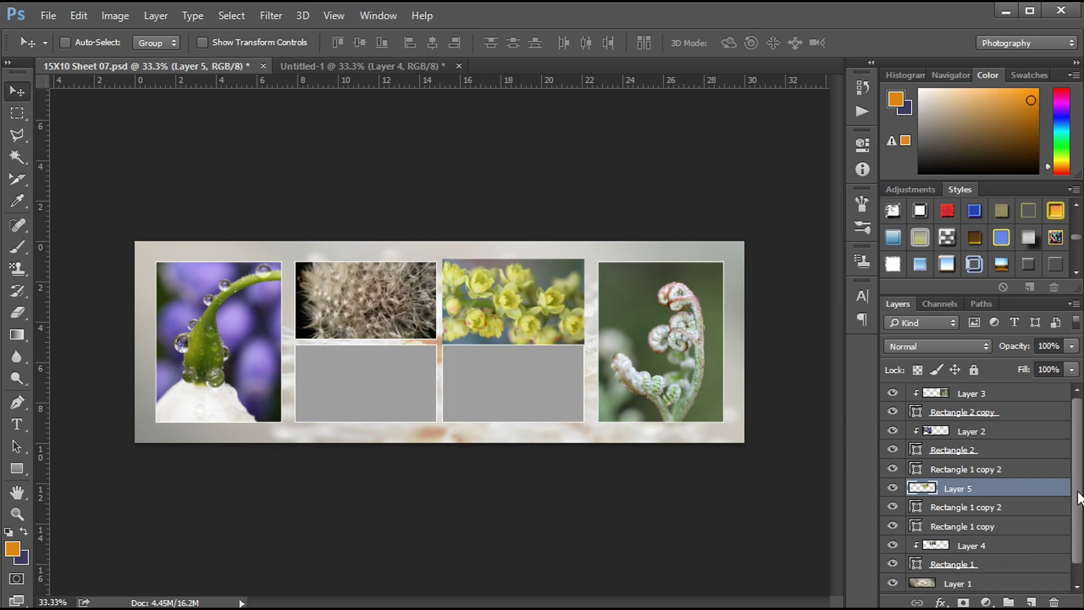
pyautogui.keyDown('alt'); pyautogui.click(979, 489); pyautogui.keyUp('alt')
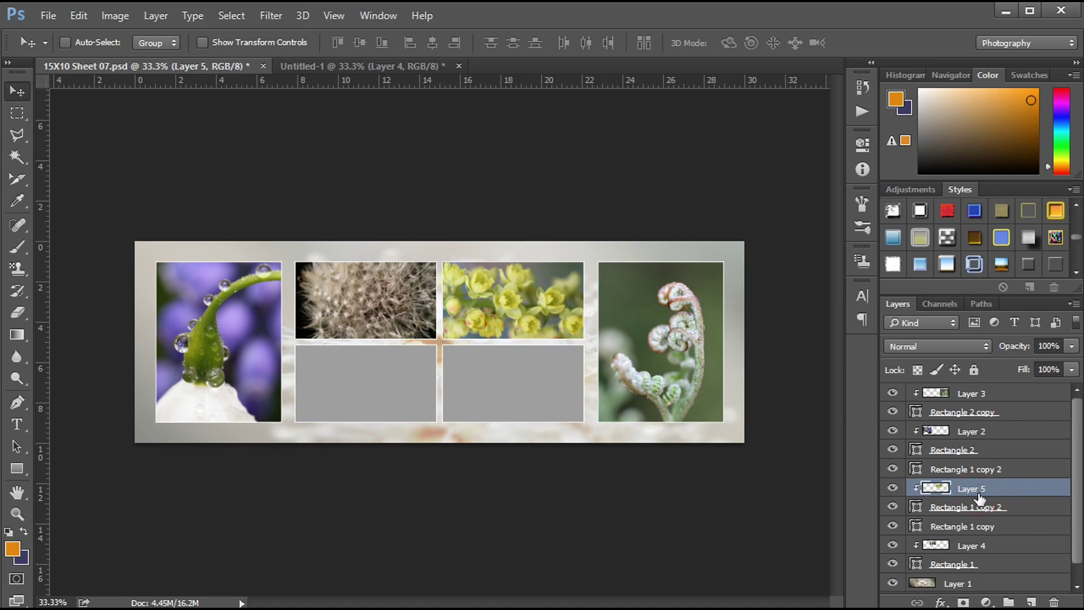
# Step: Copy the green moss photo from Untitled-1 over the lower-left middle rectangle and clip it to Rectangle 1 copy
pyautogui.keyDown('ctrl'); pyautogui.click(322, 389); pyautogui.keyUp('ctrl')
pyautogui.click(357, 66)
pyautogui.keyDown('ctrl'); pyautogui.click(370, 382); pyautogui.keyUp('ctrl')
pyautogui.moveTo(369, 381); pyautogui.dragTo(392, 371)
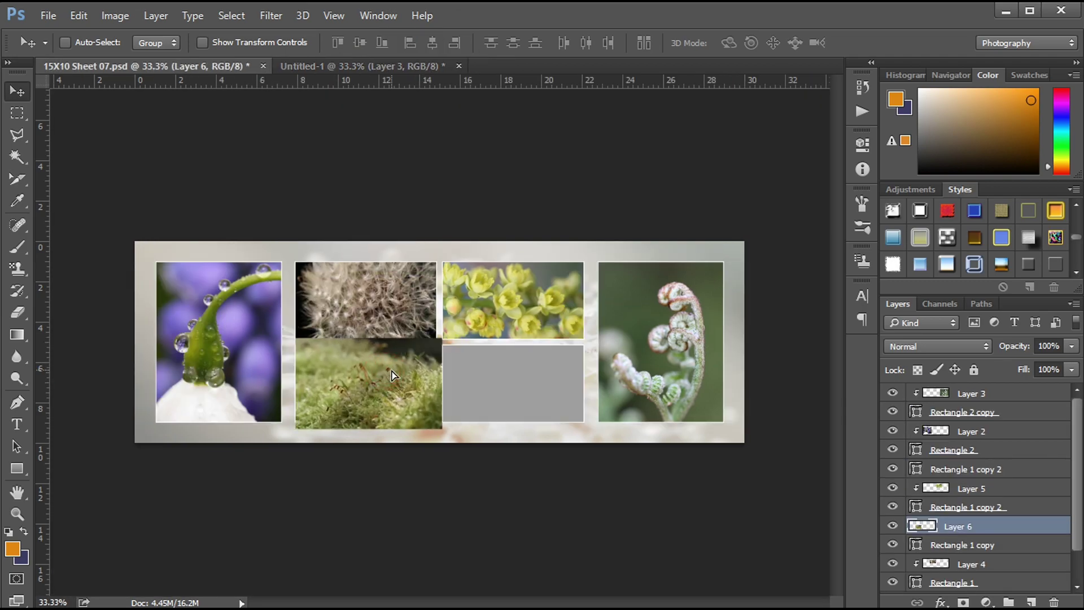
pyautogui.keyDown('alt'); pyautogui.click(980, 526); pyautogui.keyUp('alt')
# Step: Copy the white flower photo from Untitled-1 over the lower-right middle rectangle and clip it to that rectangle
pyautogui.keyDown('ctrl'); pyautogui.click(516, 396); pyautogui.keyUp('ctrl')
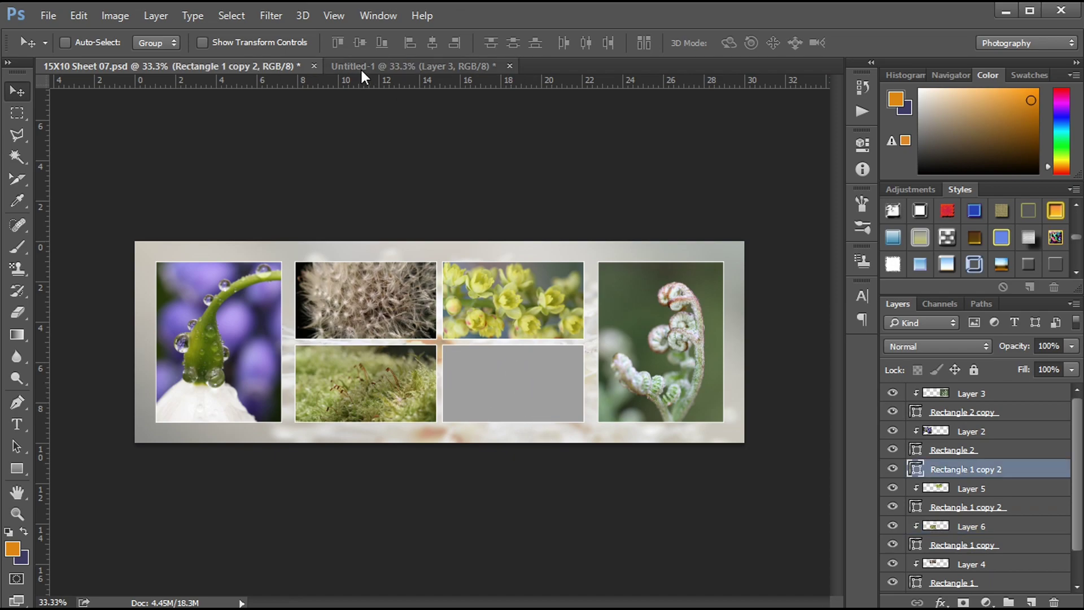
pyautogui.click(362, 66)
pyautogui.moveTo(468, 385)
pyautogui.mouseDown()
pyautogui.moveTo(272, 133)
pyautogui.moveTo(170, 65)
pyautogui.moveTo(548, 390)
pyautogui.moveTo(473, 382)
pyautogui.moveTo(487, 383)
pyautogui.mouseUp()
pyautogui.keyDown('alt'); pyautogui.click(970, 478); pyautogui.keyUp('alt')
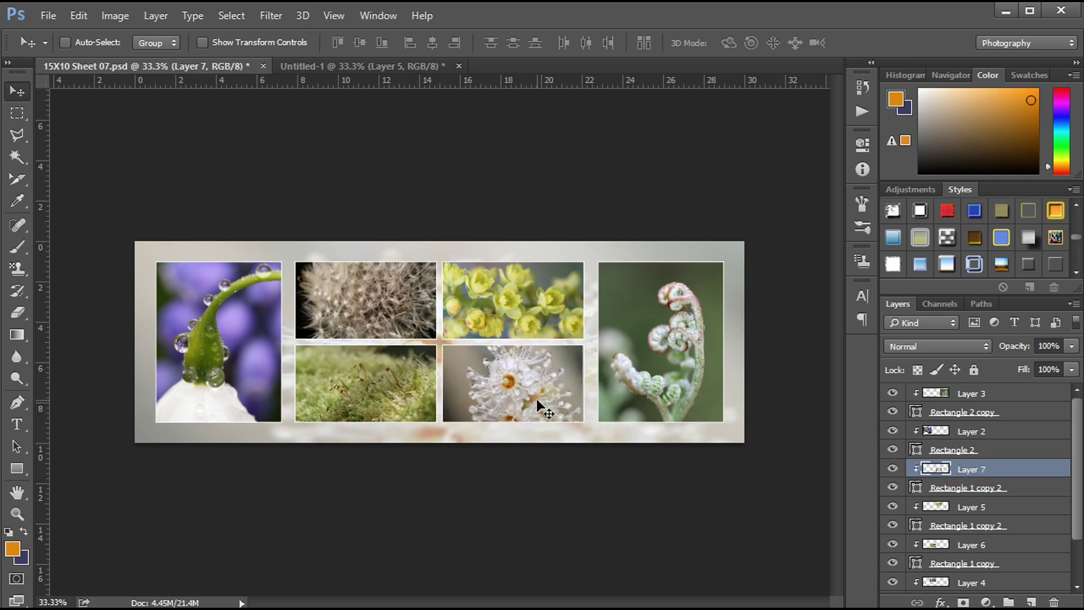
# Step: Nudge the moss photo slightly left and down within its lower-left middle frame
pyautogui.keyDown('ctrl'); pyautogui.click(399, 387); pyautogui.keyUp('ctrl')
pyautogui.press('Left')
pyautogui.press('Left')
pyautogui.press('Left')
pyautogui.press('Left')
pyautogui.press('Left')
pyautogui.press('Left')
pyautogui.press('Left')
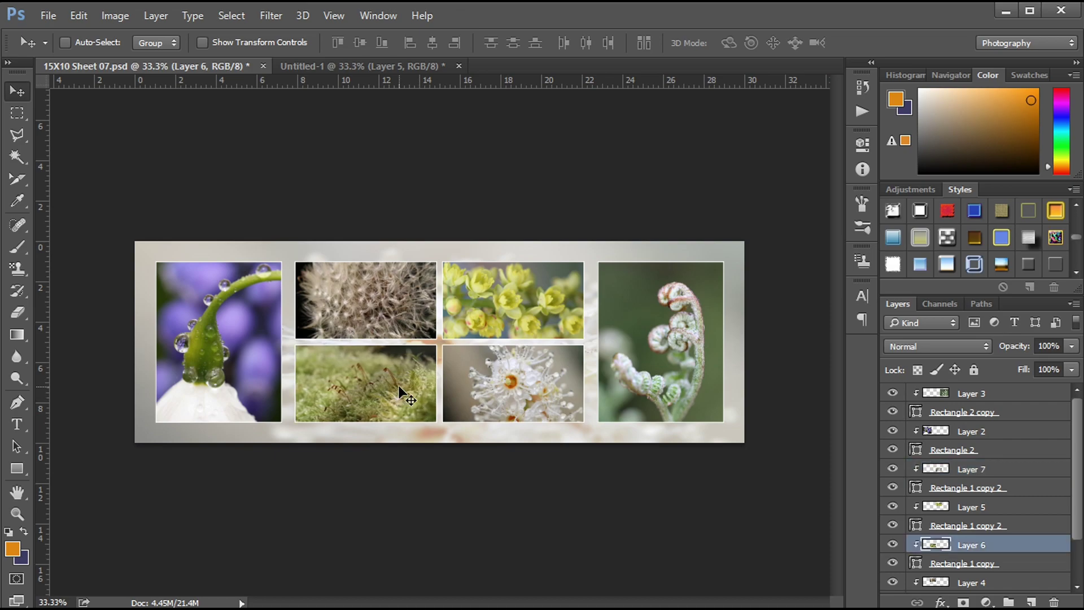
pyautogui.press('Left')
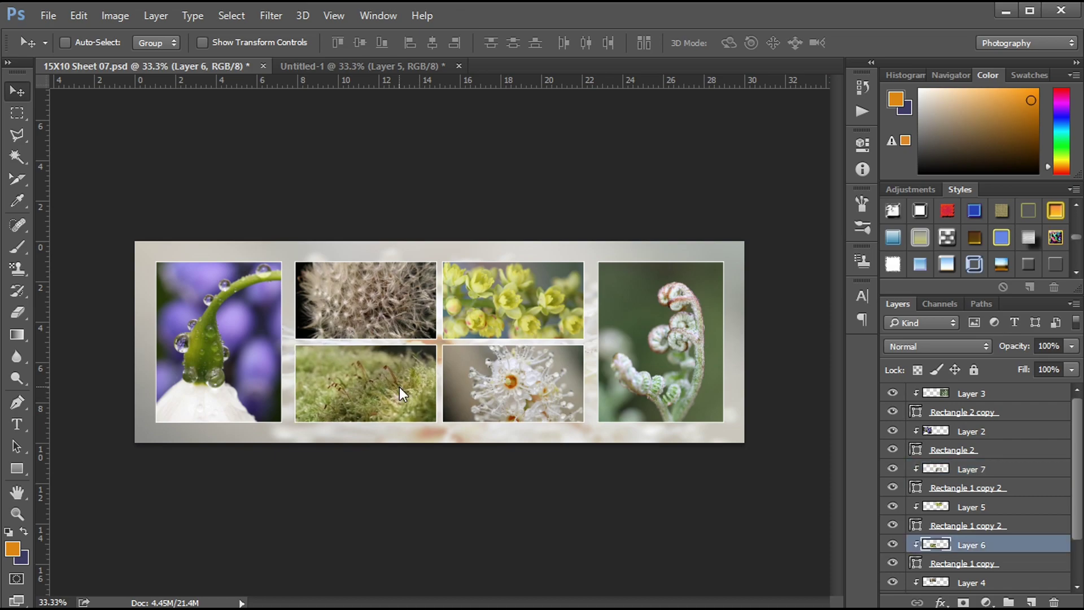
pyautogui.press('Down')
pyautogui.press('Down')
pyautogui.press('Down')
pyautogui.press('Down')
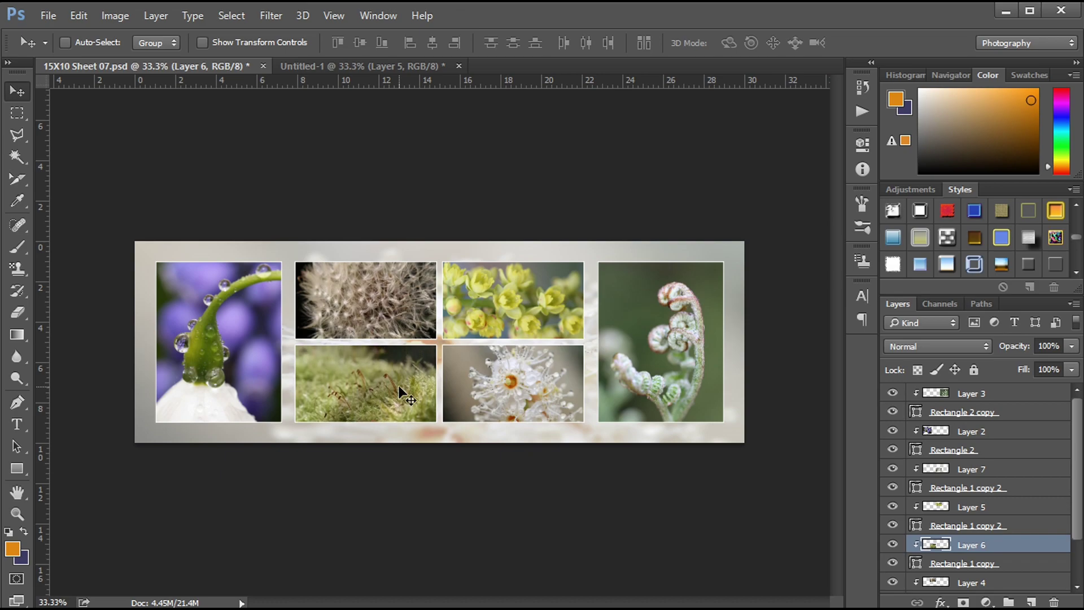
pyautogui.press('Down')
pyautogui.press('Down')
pyautogui.hotkey('ctrl', '+')
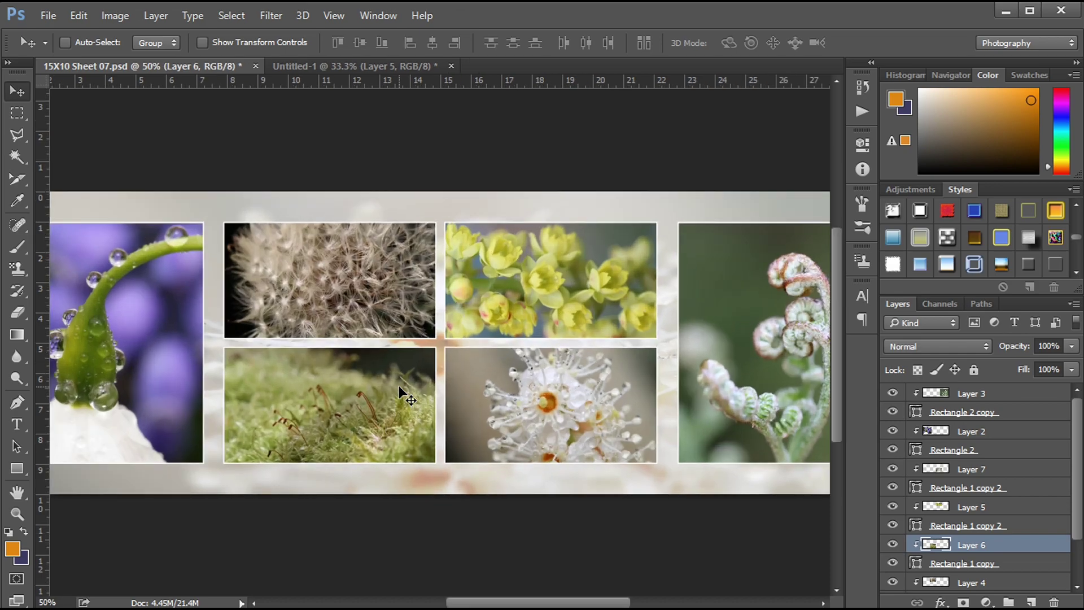
pyautogui.moveTo(525, 603); pyautogui.dragTo(476, 603)
pyautogui.hotkey('ctrl', '-')
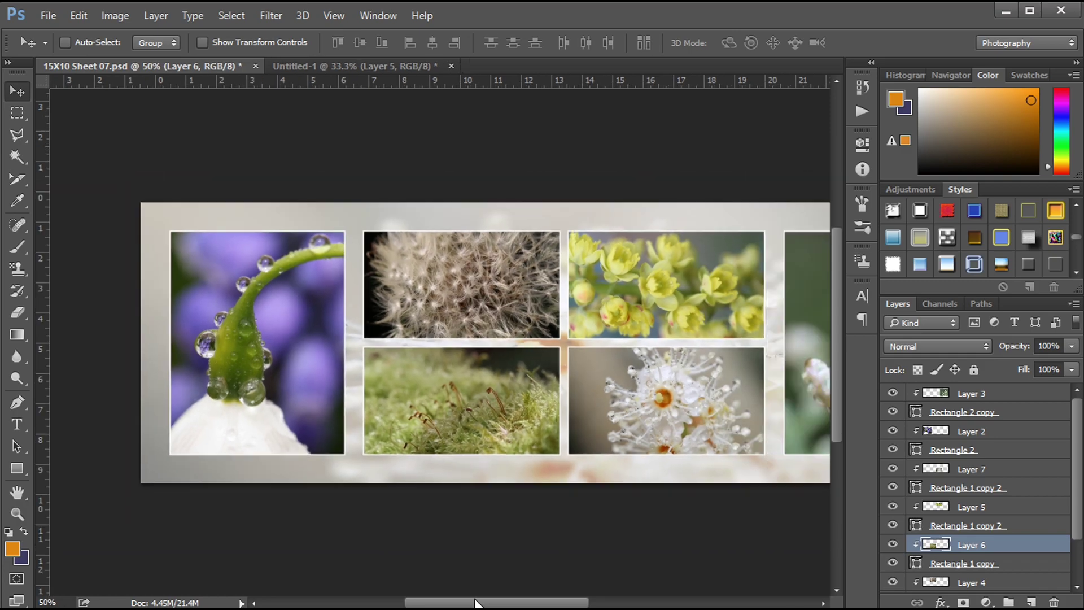